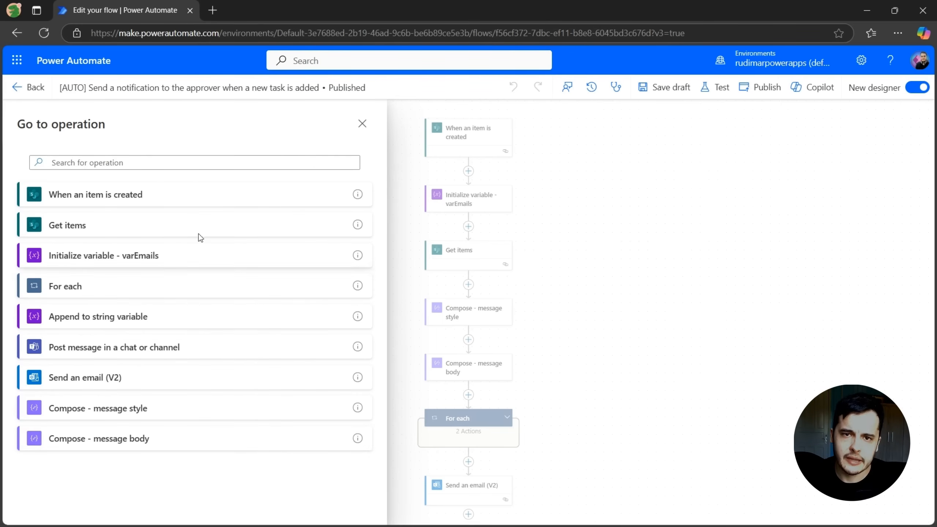
# Search the flow's operations for "email" and close the operation search
pyautogui.click(123, 159)
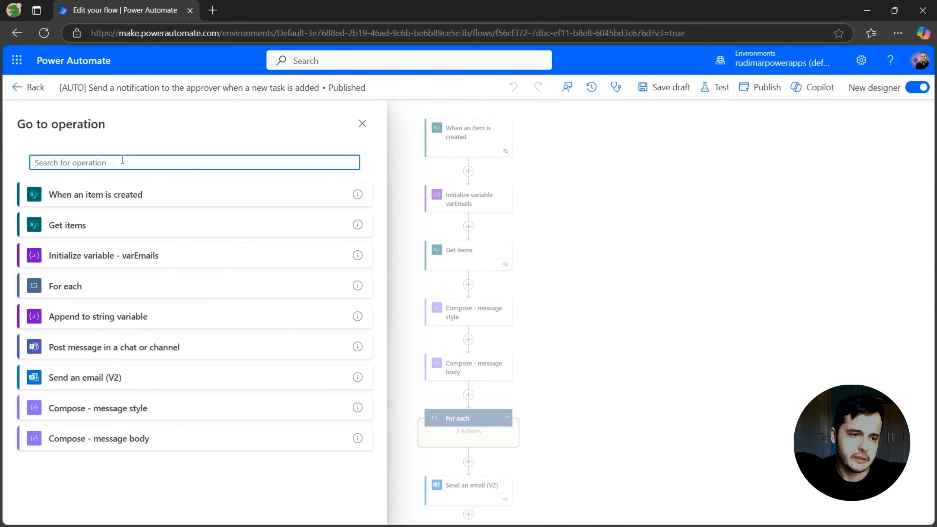
pyautogui.write('email')
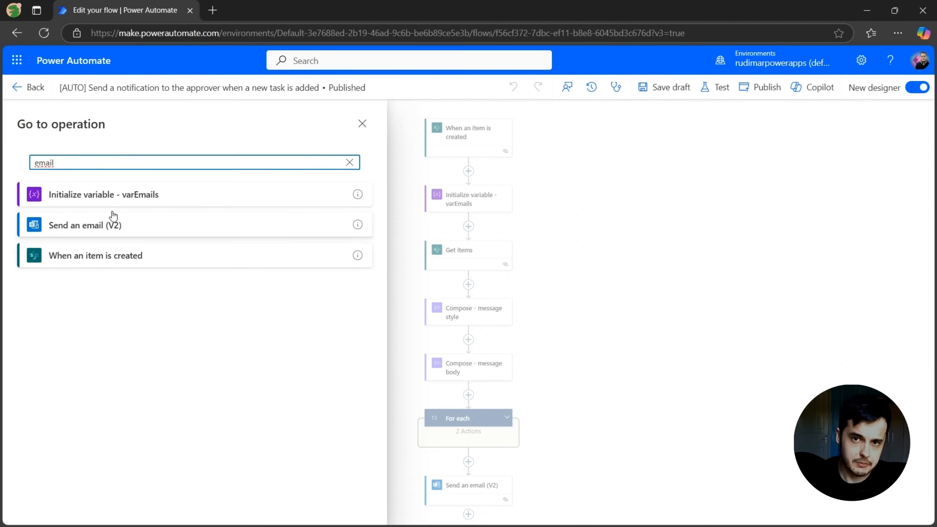
pyautogui.press('Escape')
# Show the minimap and enlarge the canvas around the Get items and Compose - message style actions
pyautogui.click(48, 511)
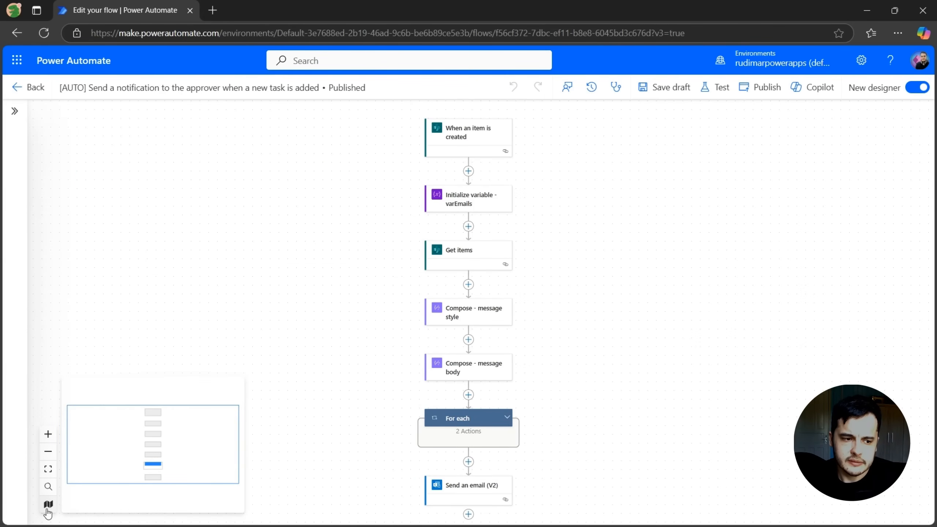
pyautogui.moveTo(149, 458); pyautogui.dragTo(136, 474)
pyautogui.scroll(6, 503, 334)
pyautogui.click(48, 433)
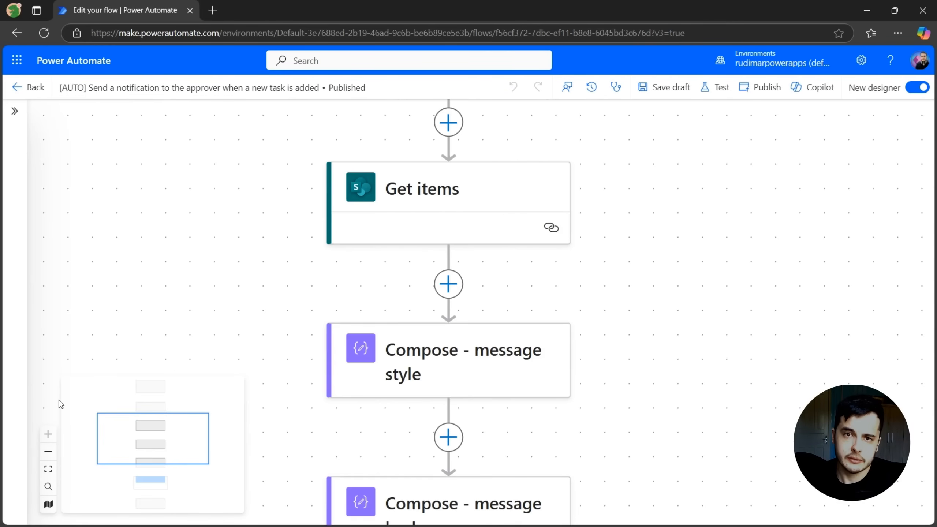
pyautogui.click(48, 486)
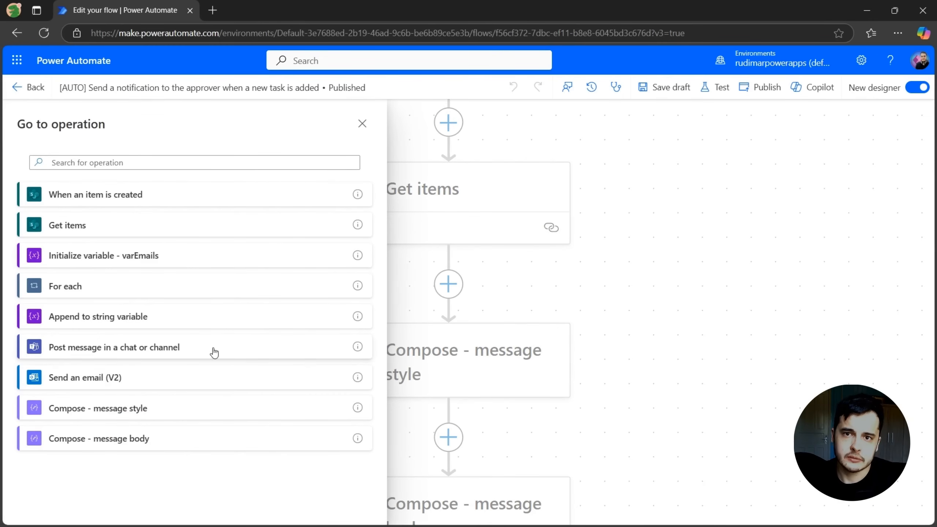
pyautogui.click(625, 241)
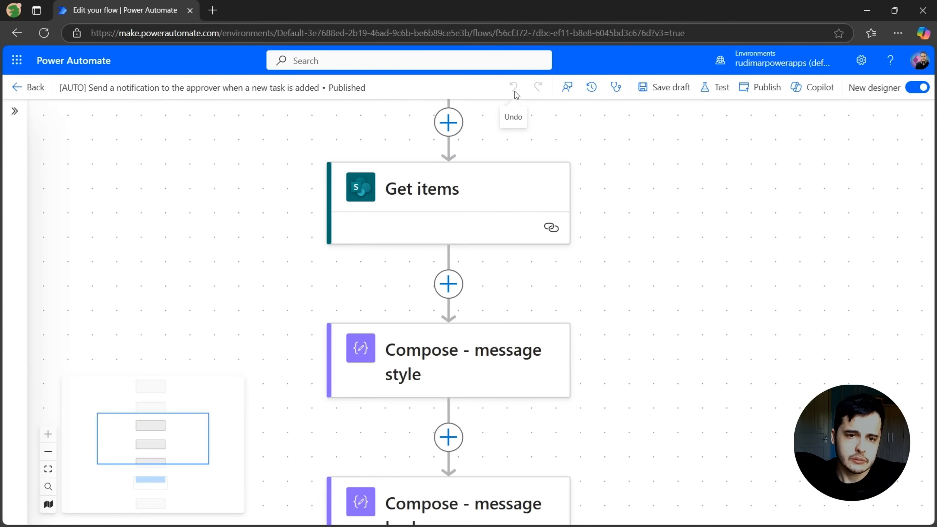
pyautogui.moveTo(648, 297); pyautogui.dragTo(643, 259)
pyautogui.moveTo(637, 343); pyautogui.dragTo(627, 274)
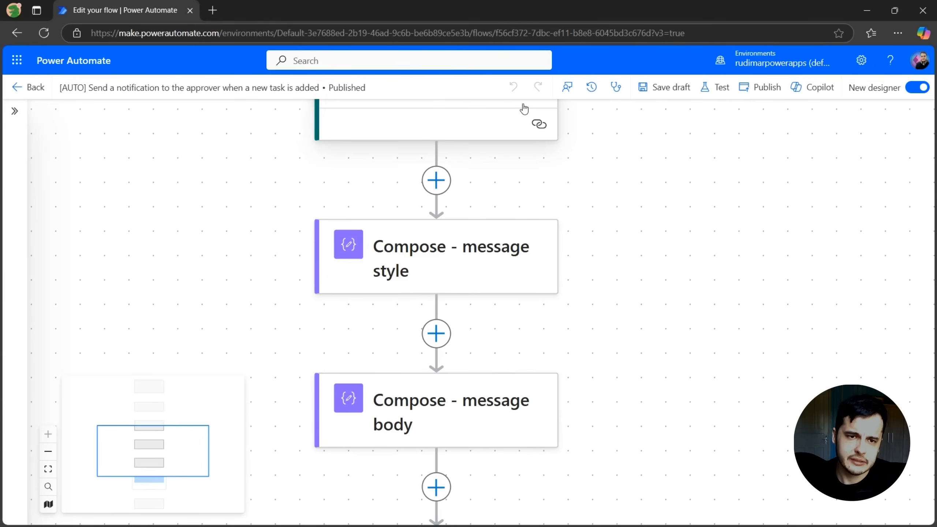
# Open the feedback form and look through its questions about the new designer
pyautogui.click(568, 88)
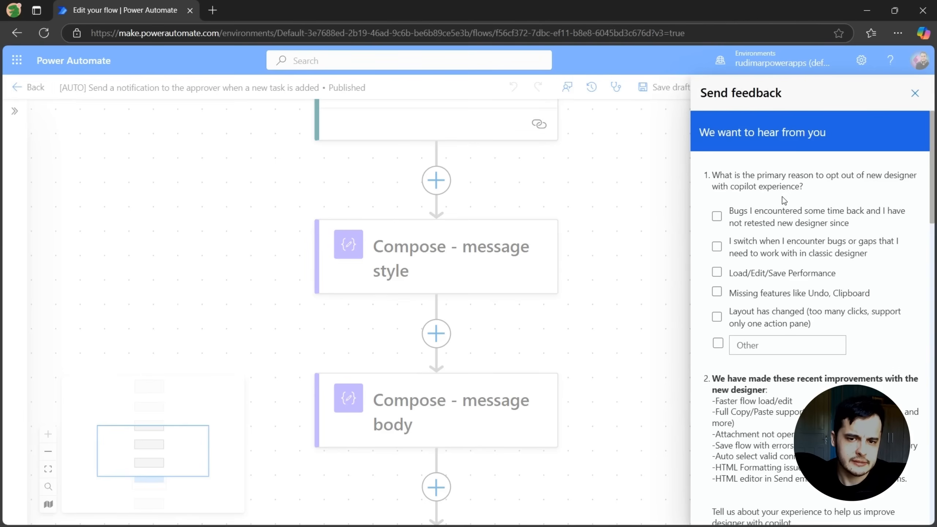
pyautogui.scroll(-1, 790, 251)
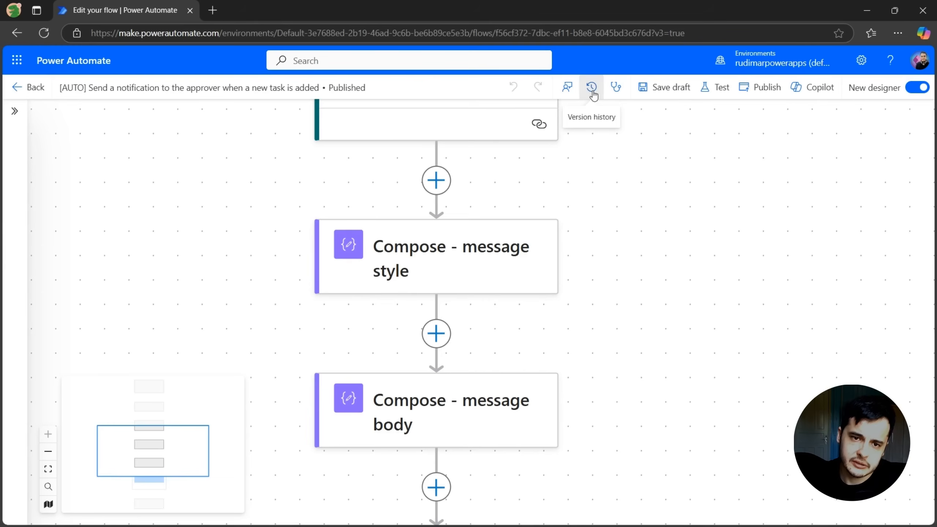
# Open the flow's version history, preview yesterday's 5:09 PM past published version and browse the older versions
pyautogui.click(592, 88)
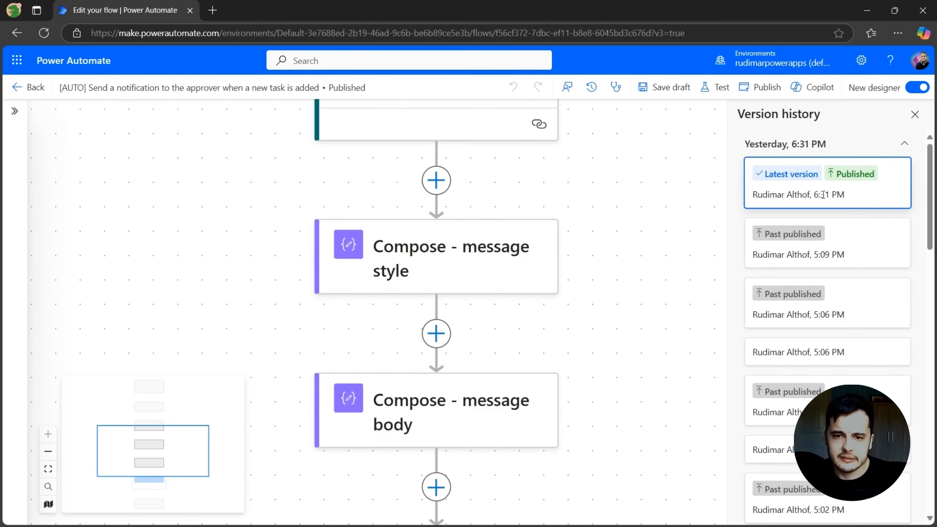
pyautogui.scroll(-3, 671, 230)
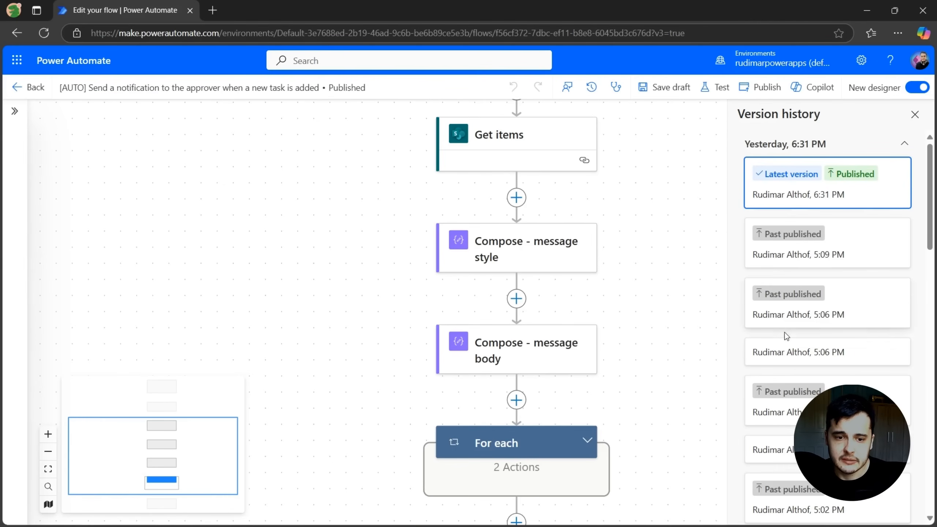
pyautogui.click(801, 260)
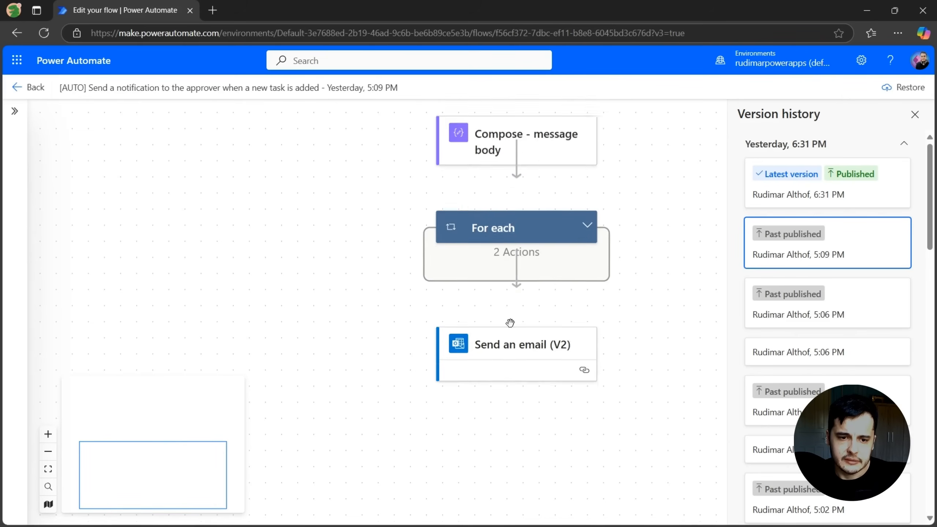
pyautogui.moveTo(697, 177); pyautogui.dragTo(642, 288)
pyautogui.scroll(-10, 834, 370)
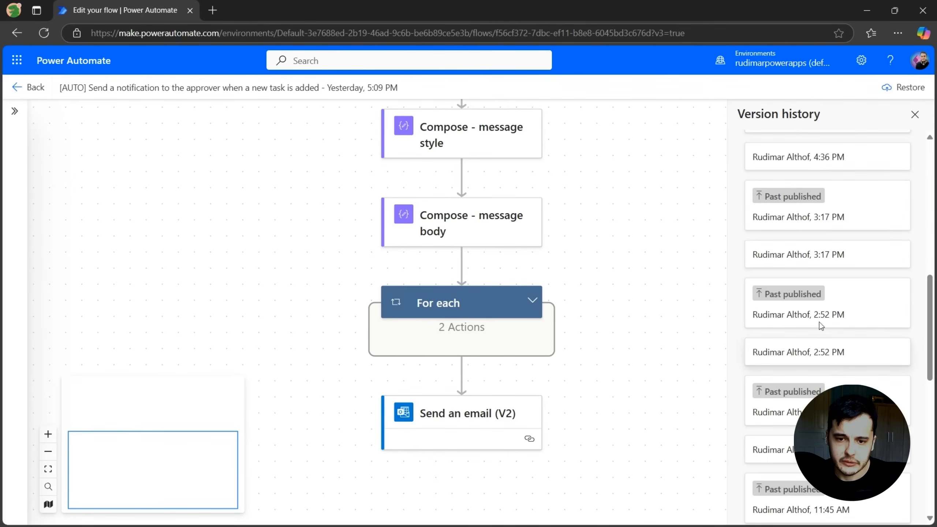
# Preview yesterday's 2:52 PM past published version of the flow and return to the editable flow
pyautogui.click(819, 322)
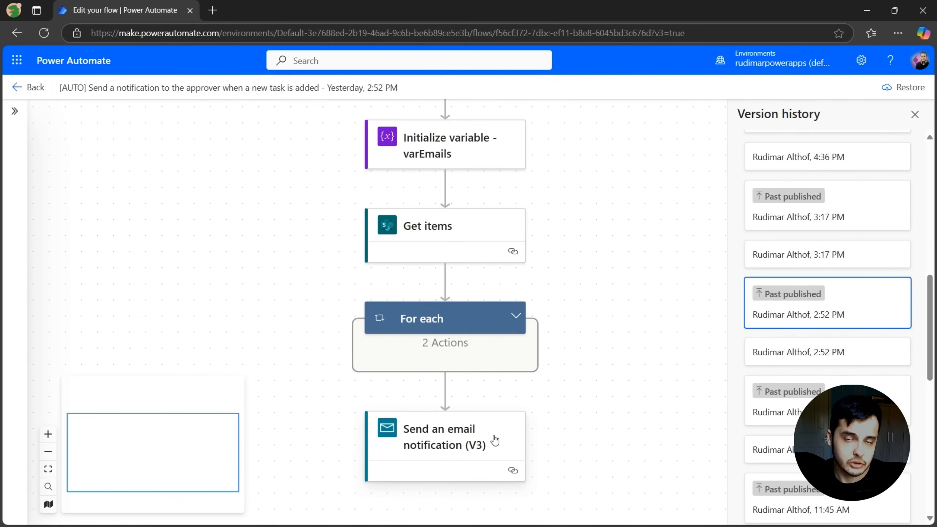
pyautogui.scroll(2, 468, 320)
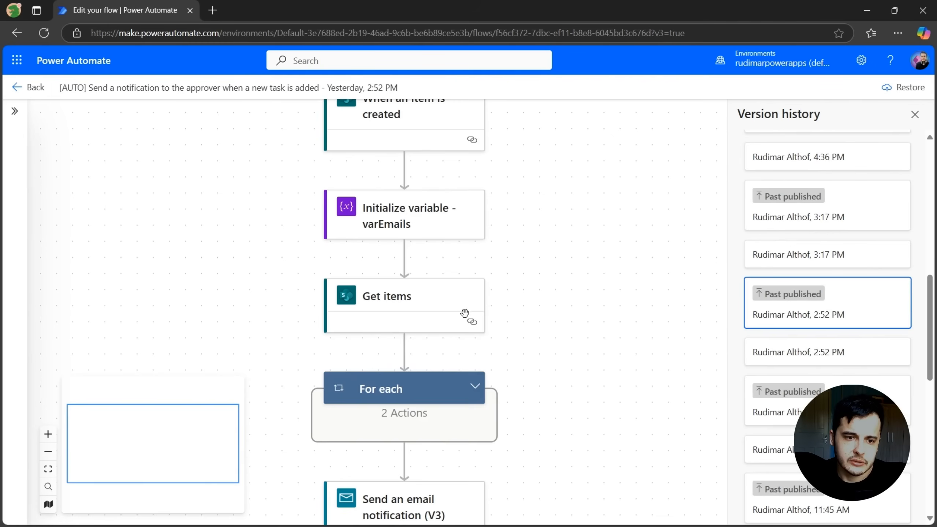
pyautogui.scroll(2, 587, 234)
pyautogui.scroll(5, 878, 257)
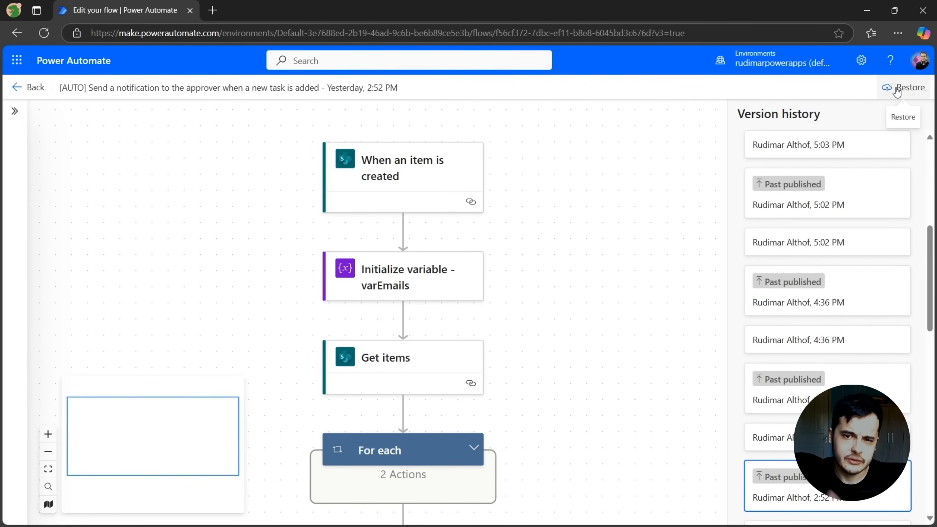
pyautogui.click(900, 87)
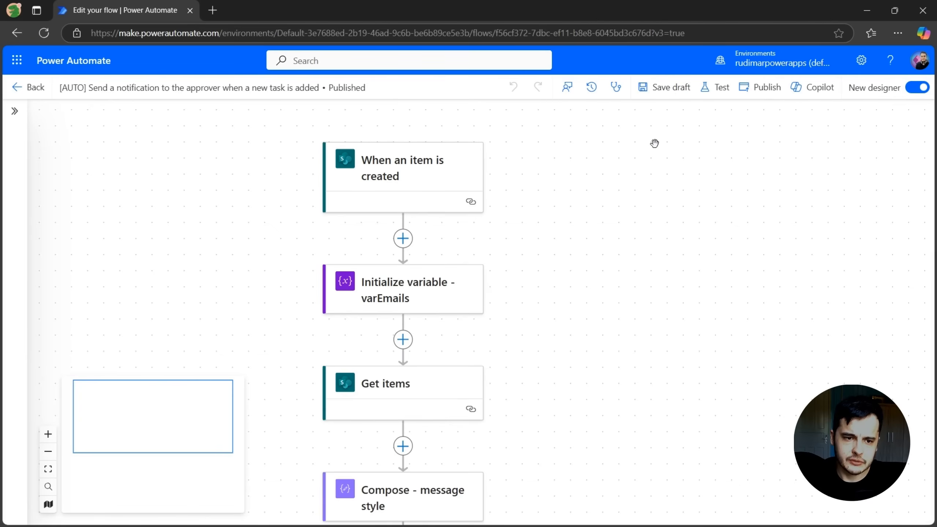
# Set the .editor-content margin to 10px in the Compose - message style action and save the flow as a draft
pyautogui.scroll(-5, 586, 259)
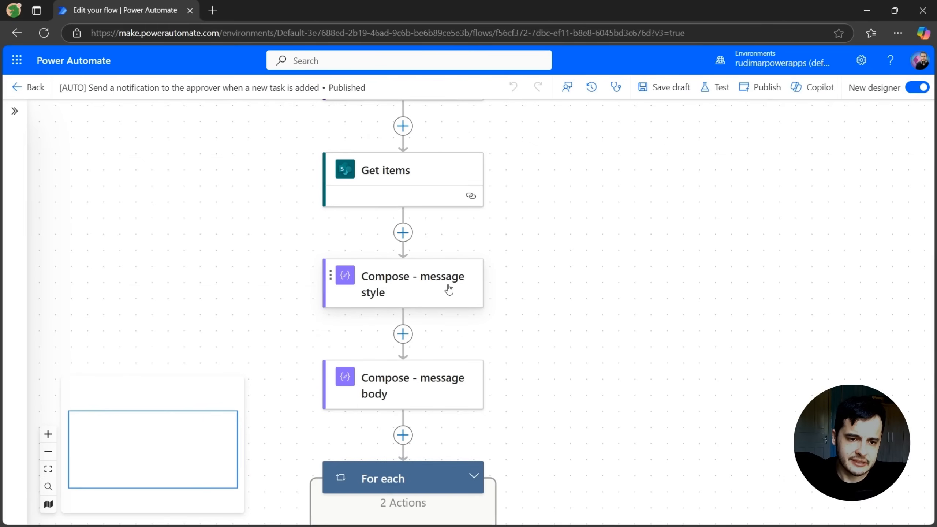
pyautogui.click(449, 290)
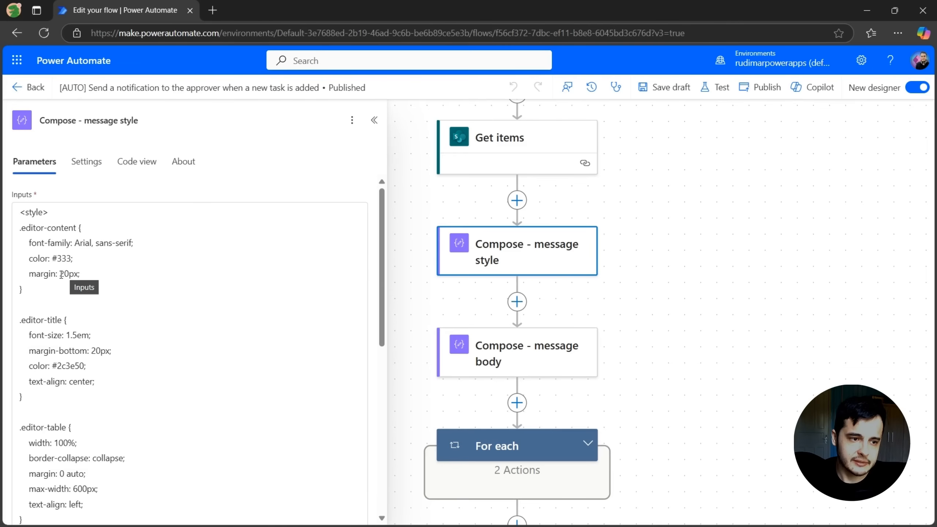
pyautogui.moveTo(60, 274); pyautogui.dragTo(63, 274)
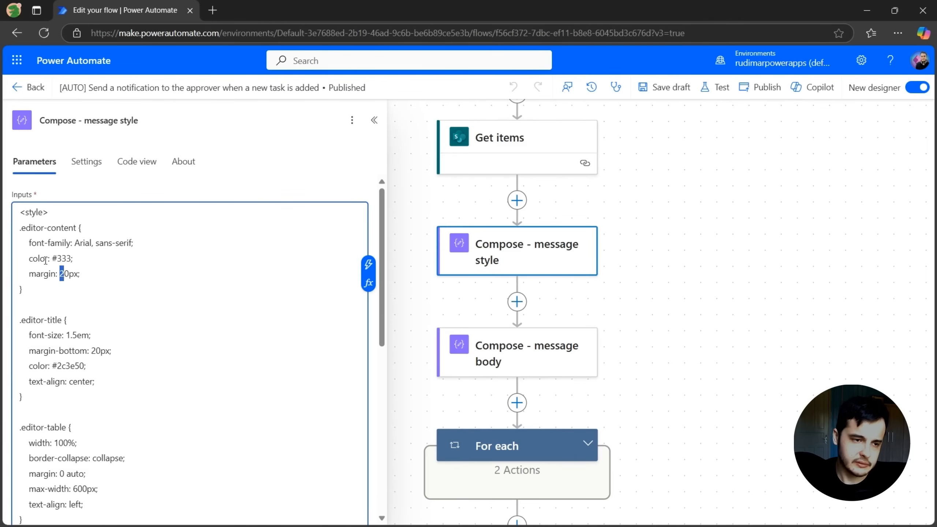
pyautogui.write('1')
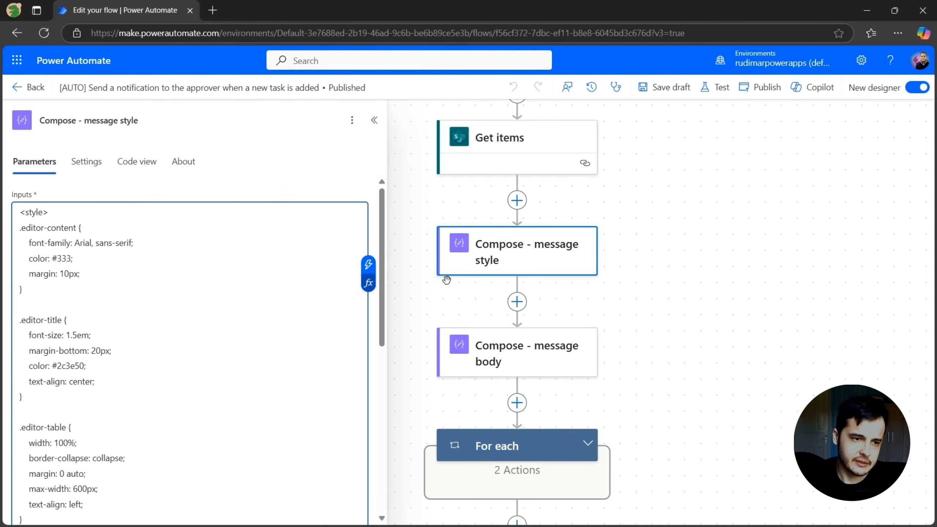
pyautogui.click(705, 234)
pyautogui.click(669, 88)
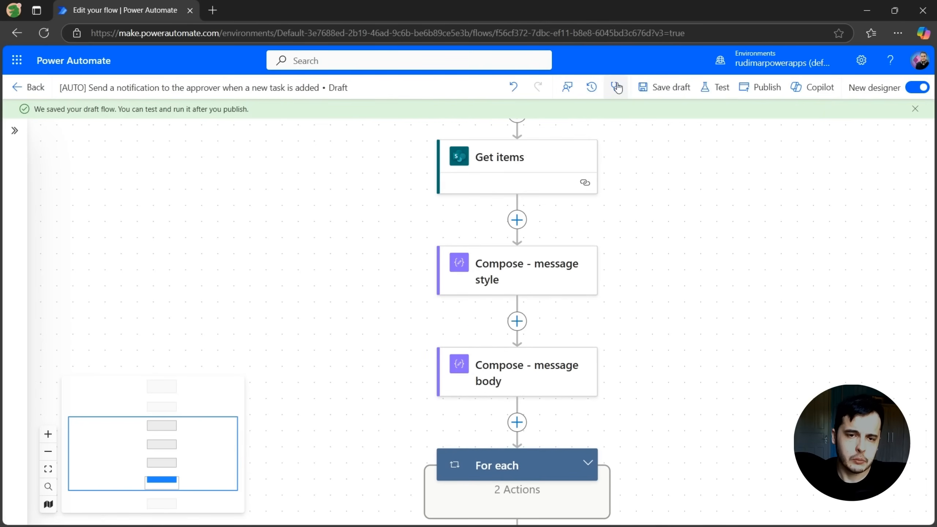
# Check the version history entries for today
pyautogui.click(592, 90)
pyautogui.click(828, 163)
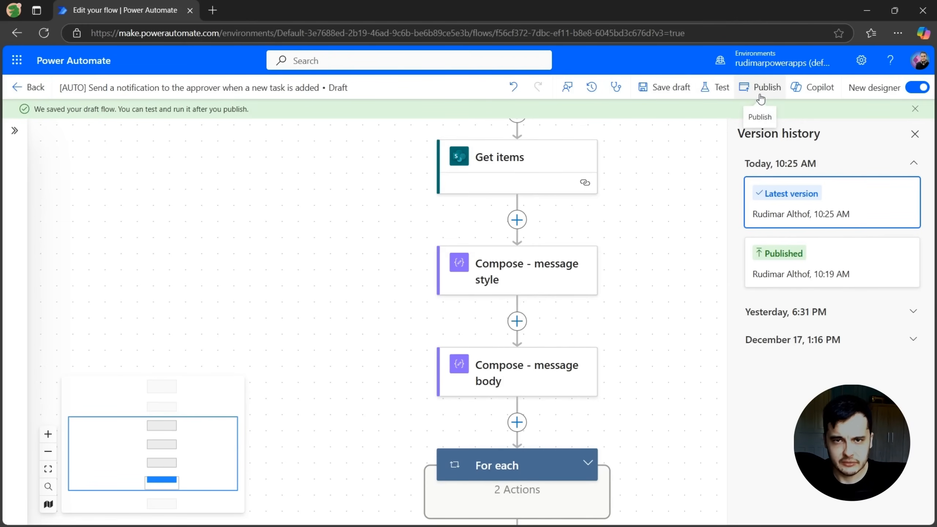
# Open Copilot for the flow and read its note about language support
pyautogui.click(817, 90)
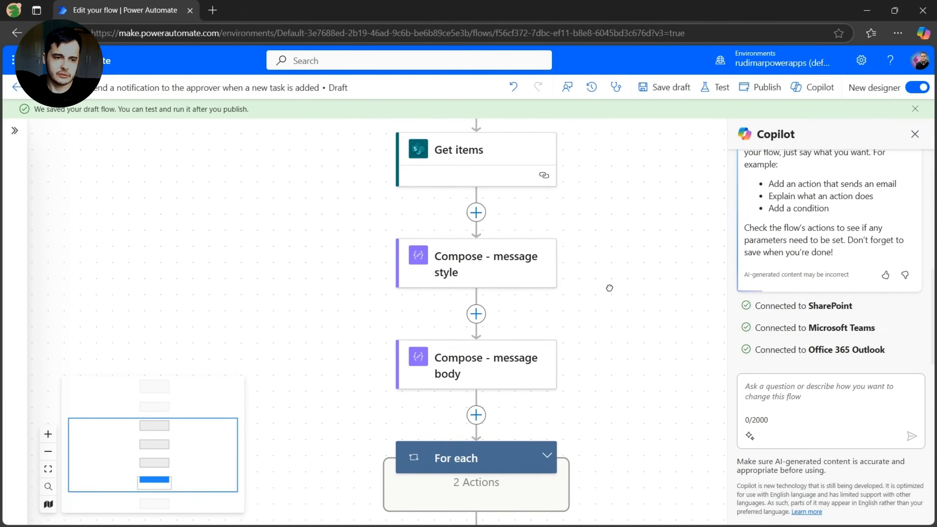
pyautogui.scroll(-4, 567, 350)
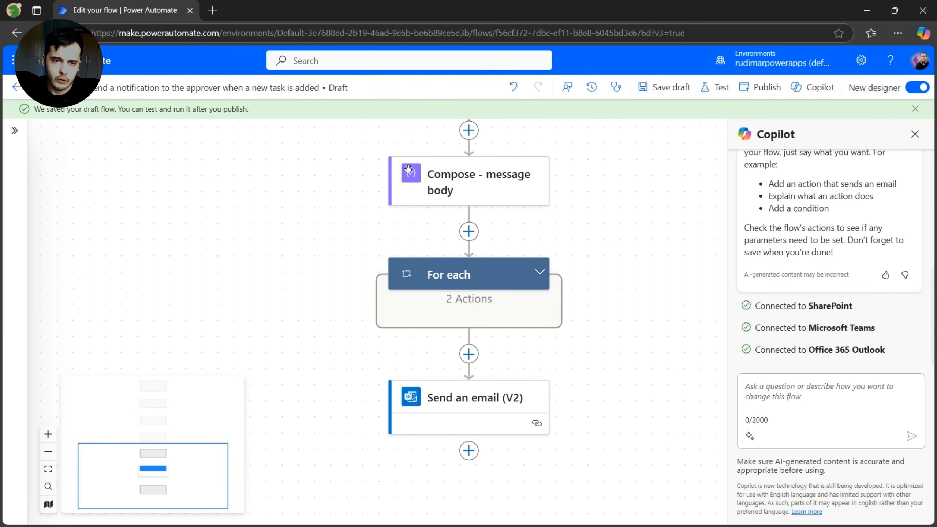
pyautogui.moveTo(659, 205); pyautogui.dragTo(654, 281)
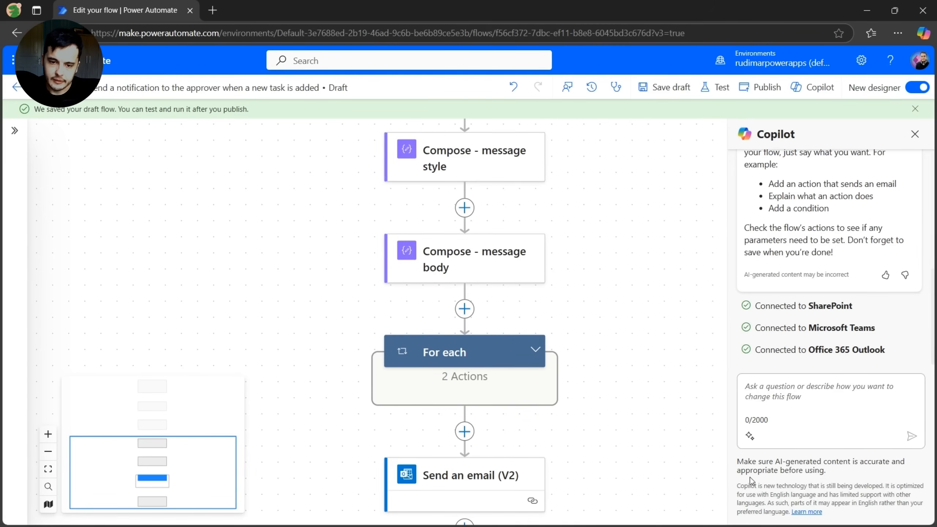
pyautogui.moveTo(740, 486); pyautogui.dragTo(770, 504)
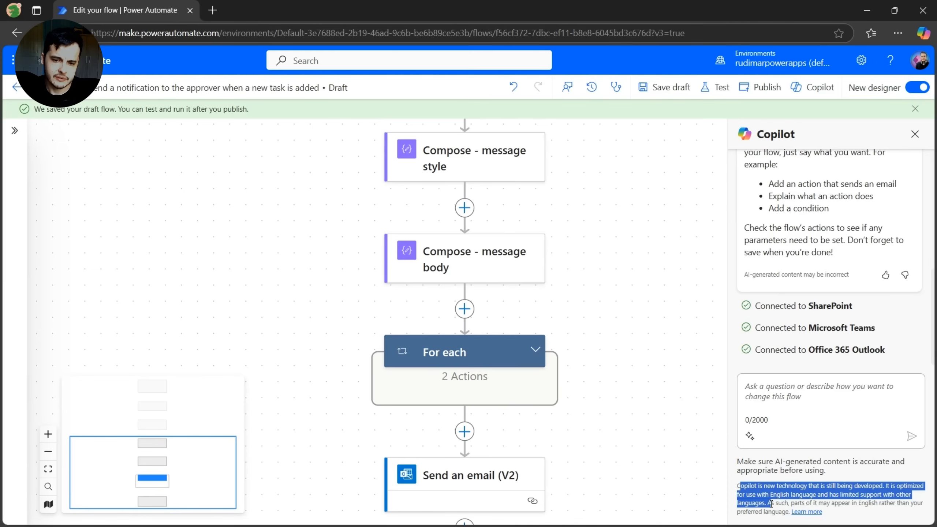
pyautogui.click(667, 375)
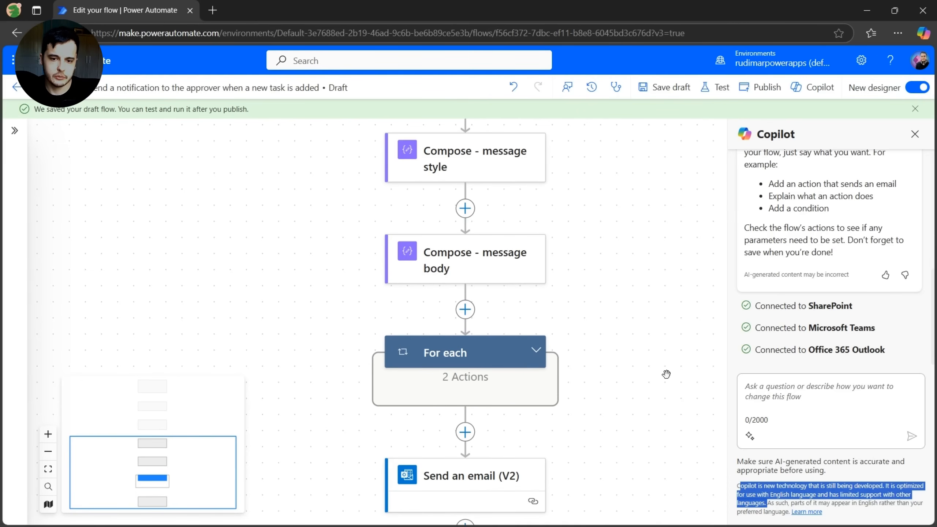
pyautogui.click(660, 383)
pyautogui.moveTo(656, 393); pyautogui.dragTo(644, 266)
pyautogui.click(810, 422)
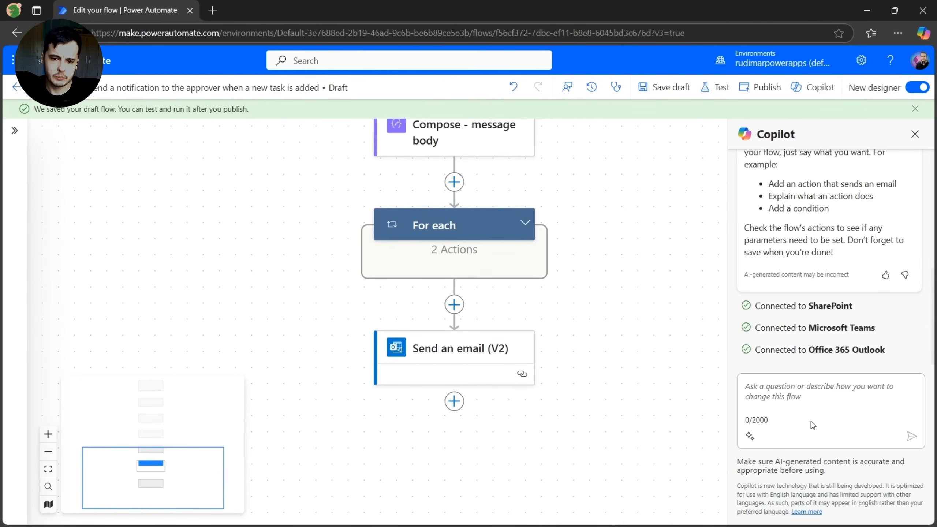
# Review the parameters of the Send an email (V2) action and open the Compose - message body action
pyautogui.click(481, 355)
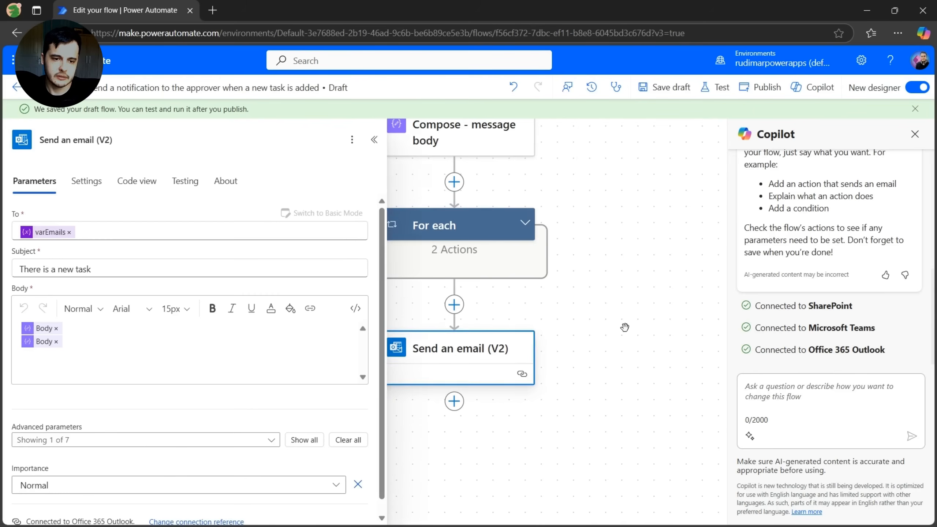
pyautogui.scroll(4, 625, 327)
pyautogui.moveTo(628, 327); pyautogui.dragTo(686, 372)
pyautogui.click(512, 330)
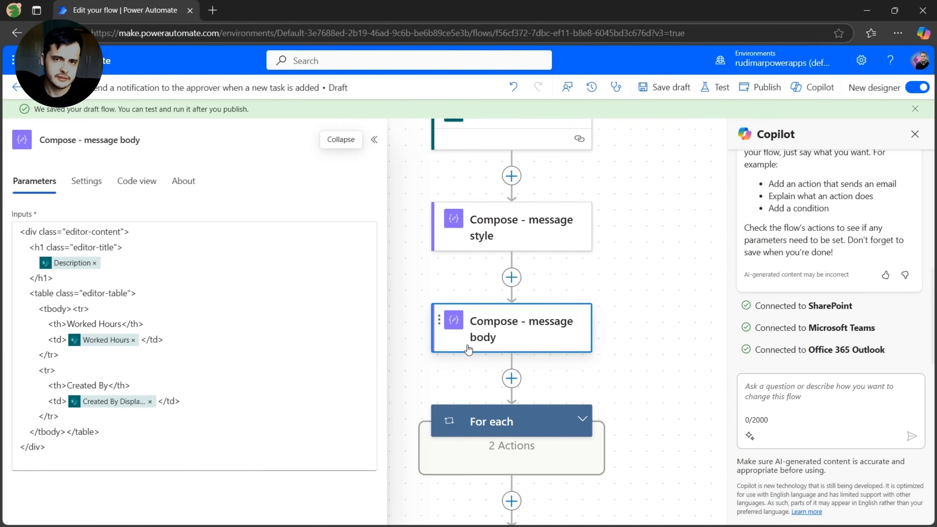
# Send Copilot the prompt "Add more fields to the body of the 'Compose - message body': Taks date, created on"
pyautogui.click(820, 390)
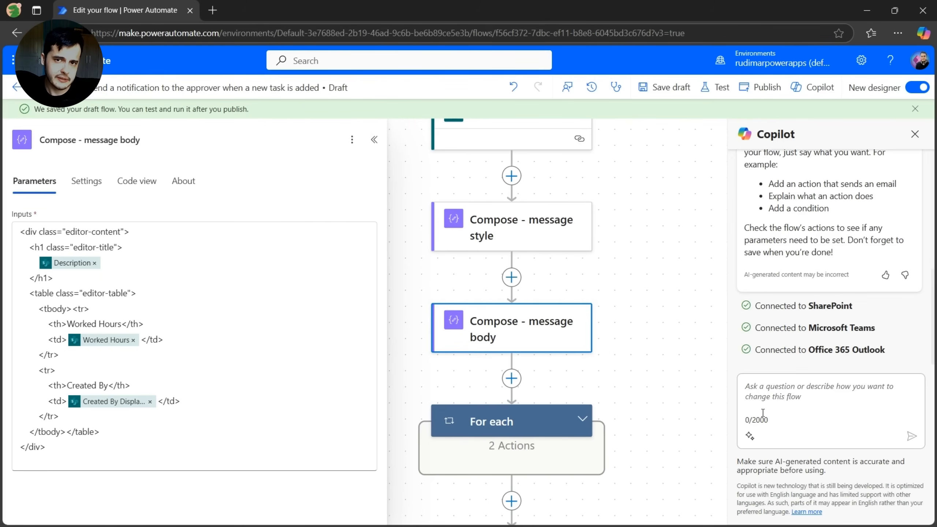
pyautogui.click(166, 140)
pyautogui.tripleClick(166, 141)
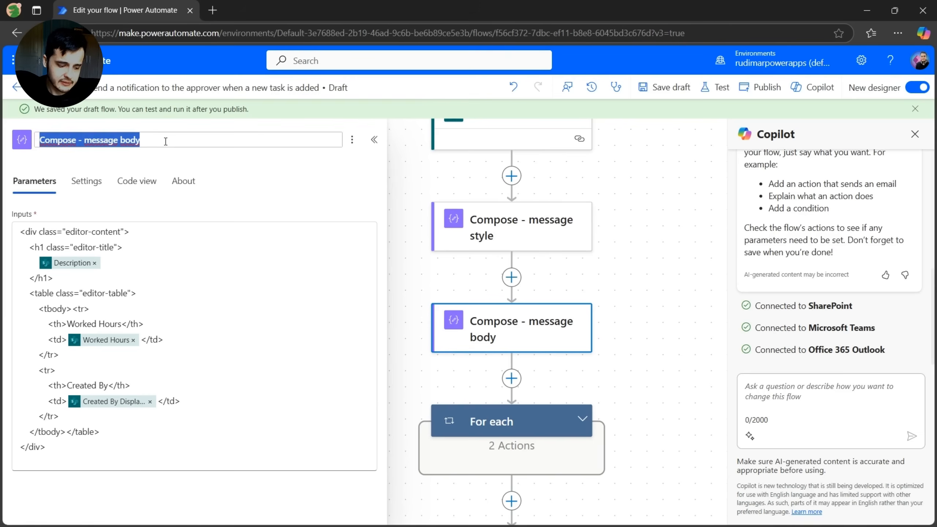
pyautogui.click(803, 395)
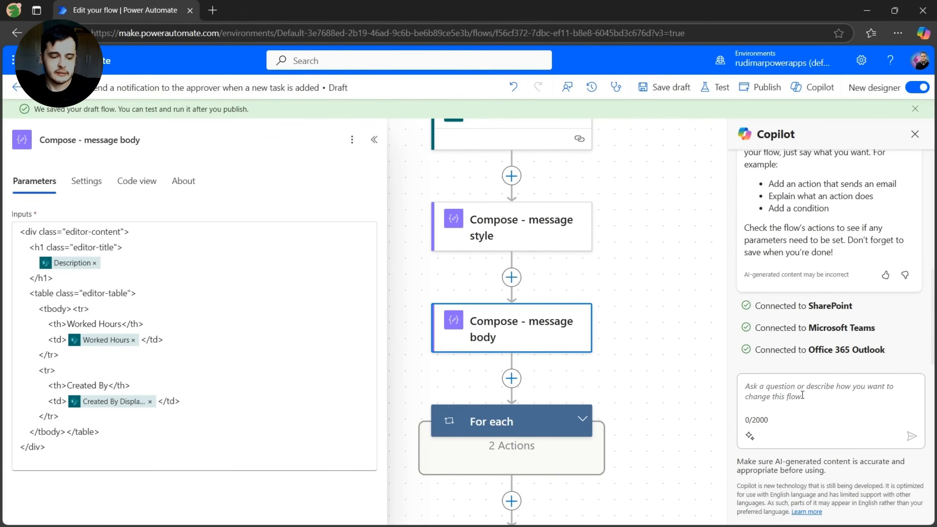
pyautogui.write('Add more fi')
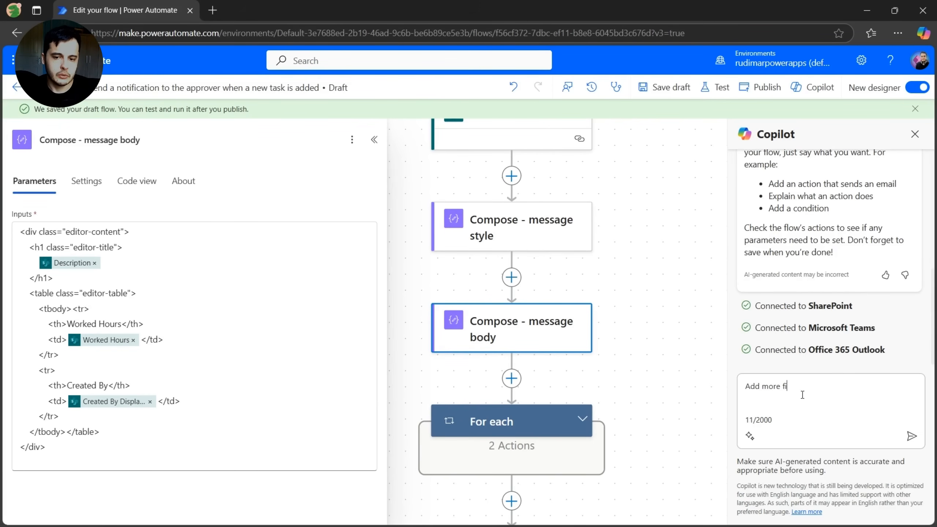
pyautogui.write('elds to the')
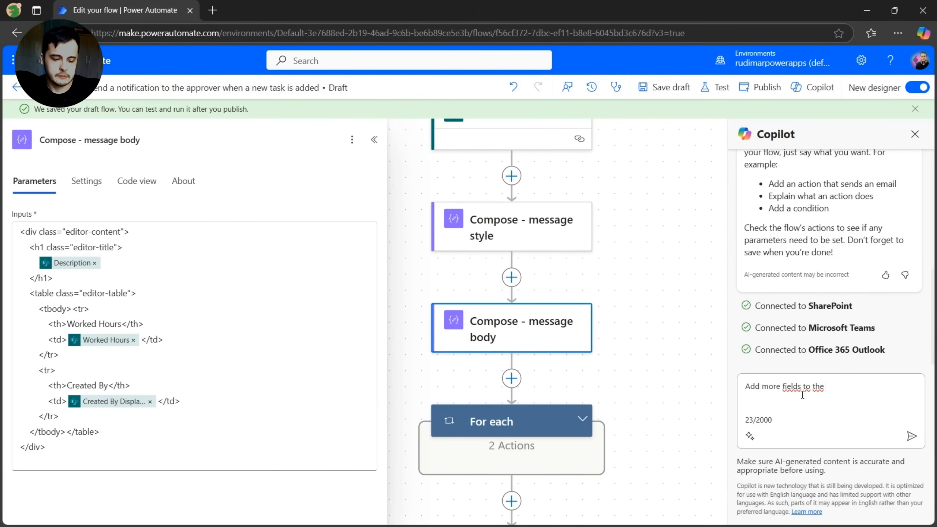
pyautogui.write("body of the '")
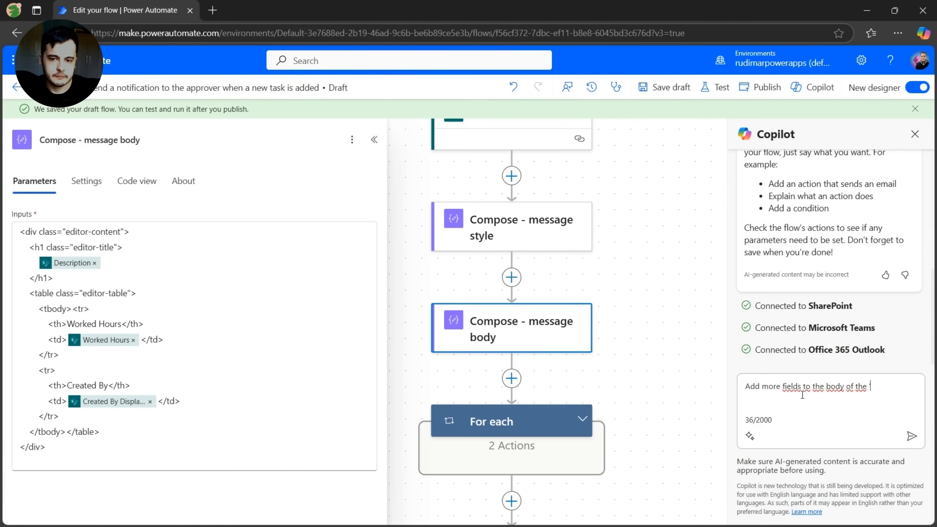
pyautogui.write("Compose - message body':")
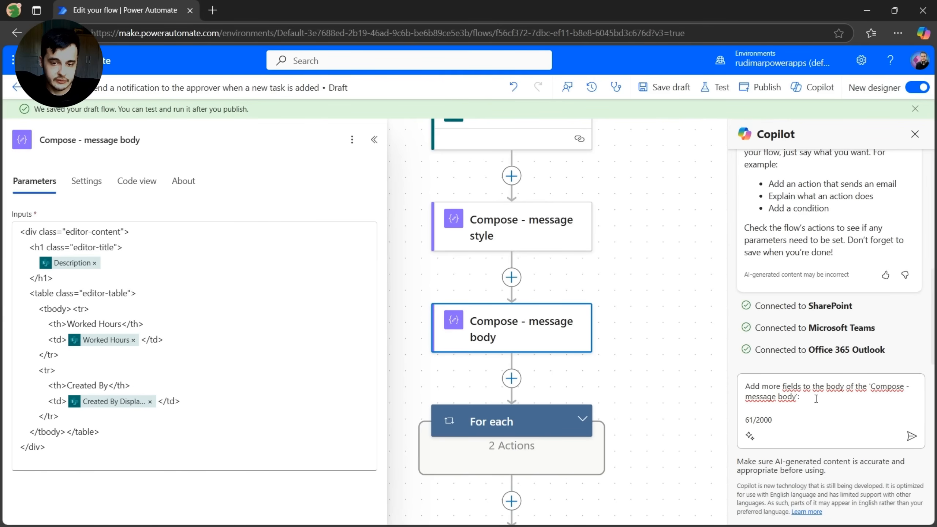
pyautogui.write('Ta')
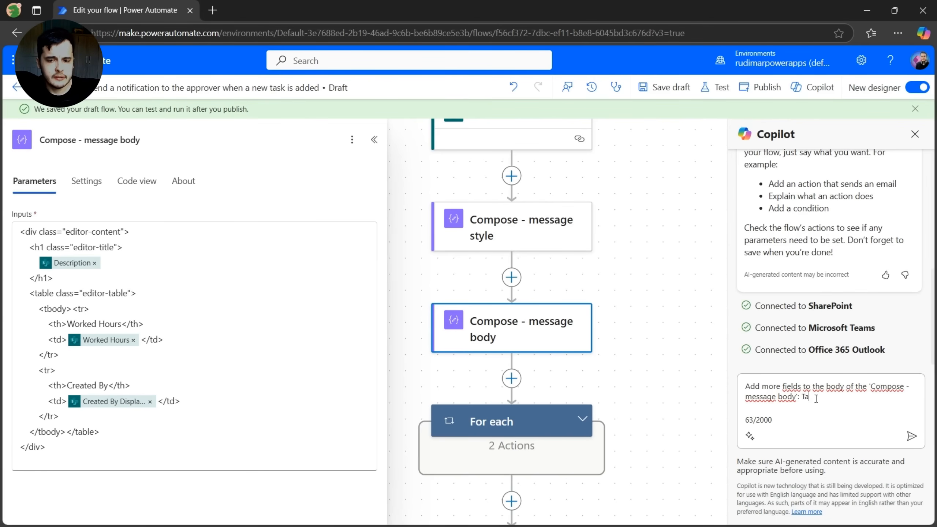
pyautogui.write('ks date')
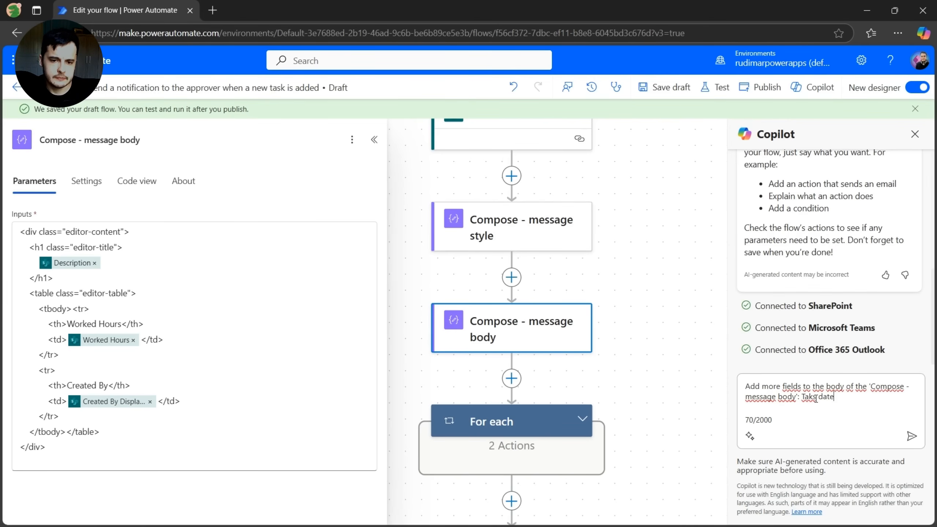
pyautogui.write(', c')
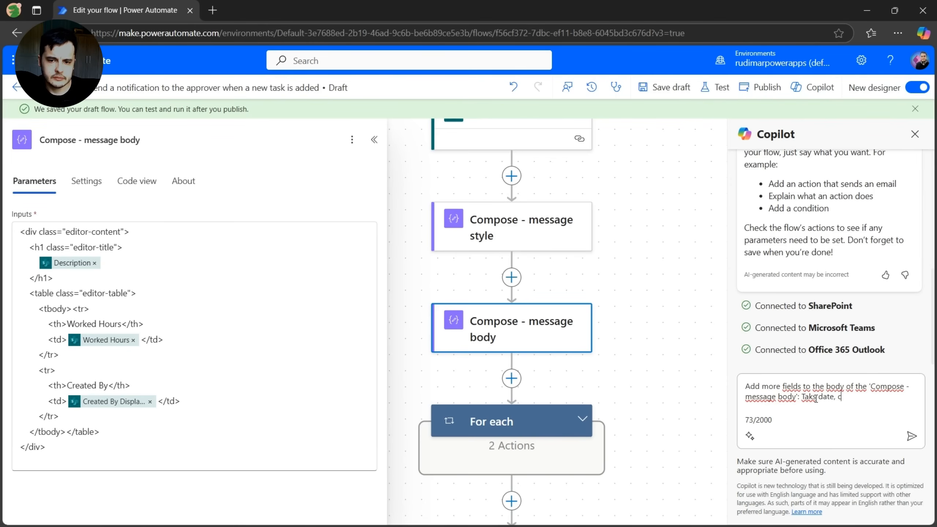
pyautogui.write('reated on')
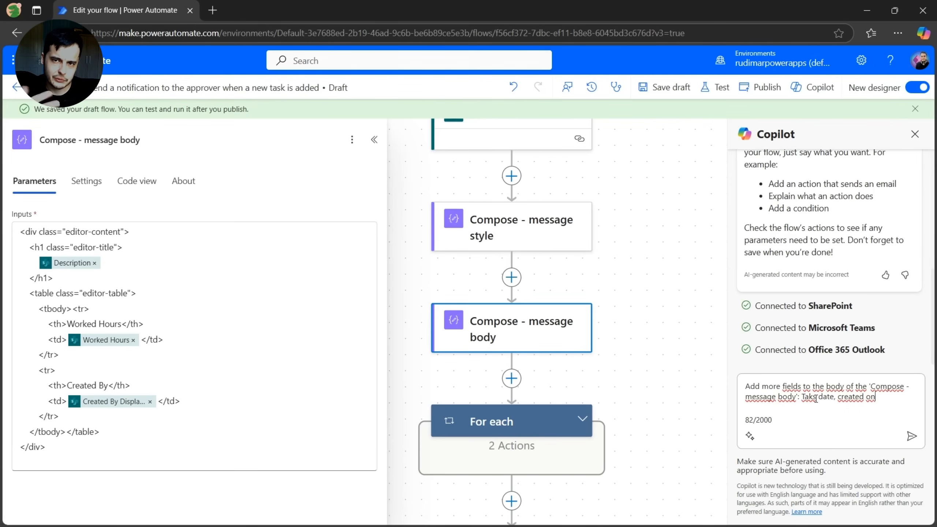
pyautogui.click(911, 436)
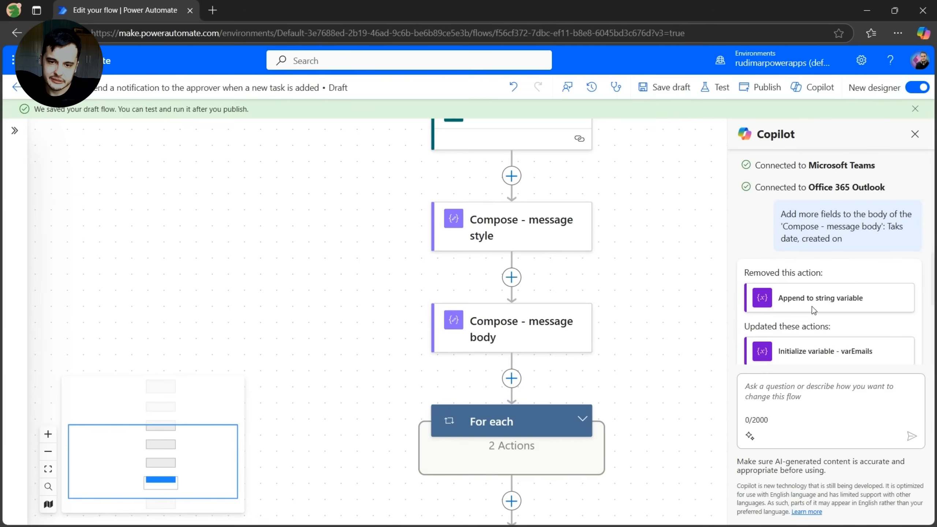
# Review Copilot's list of removed, updated and added actions and look over the flow
pyautogui.scroll(-2, 814, 351)
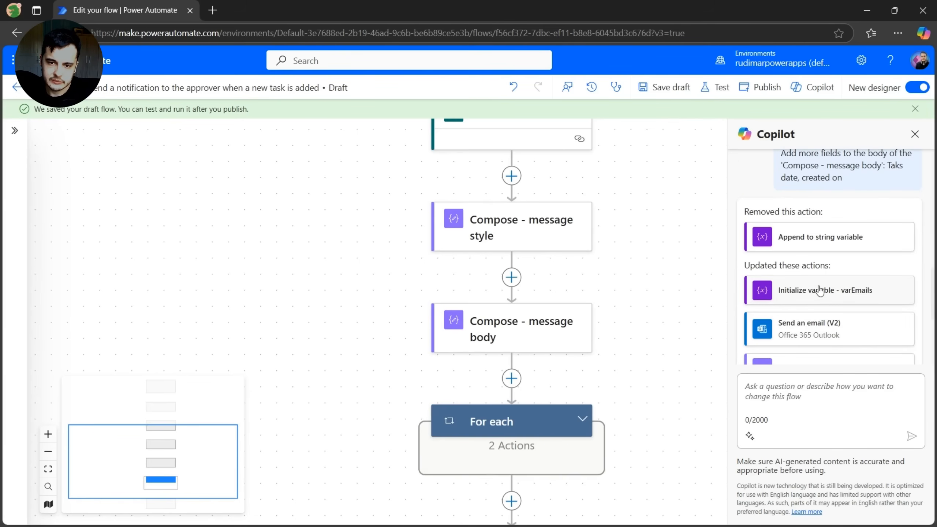
pyautogui.scroll(-1, 818, 290)
pyautogui.scroll(-4, 836, 280)
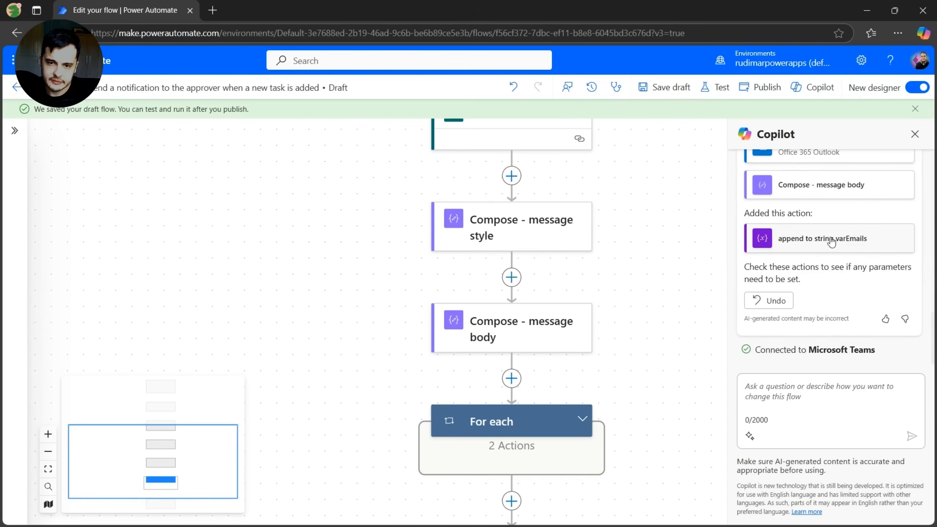
pyautogui.scroll(-2, 324, 269)
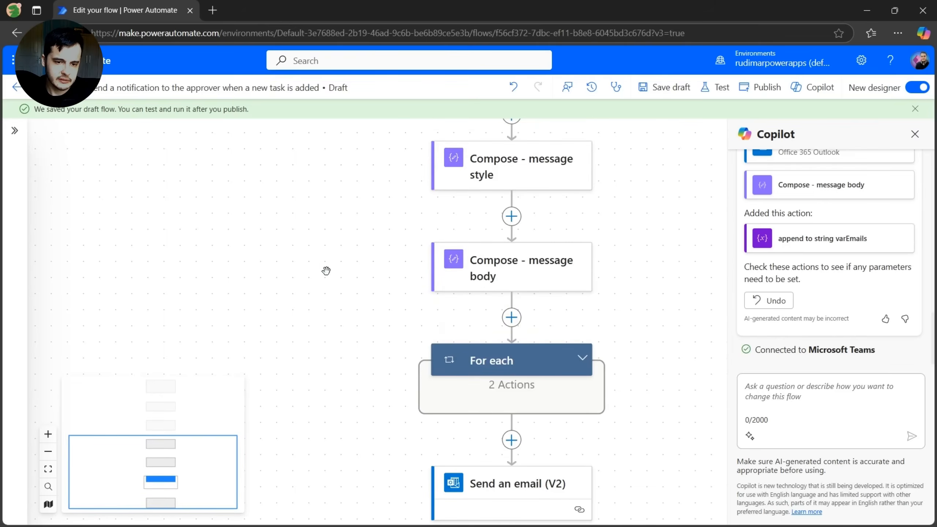
pyautogui.scroll(-5, 325, 270)
pyautogui.scroll(12, 632, 328)
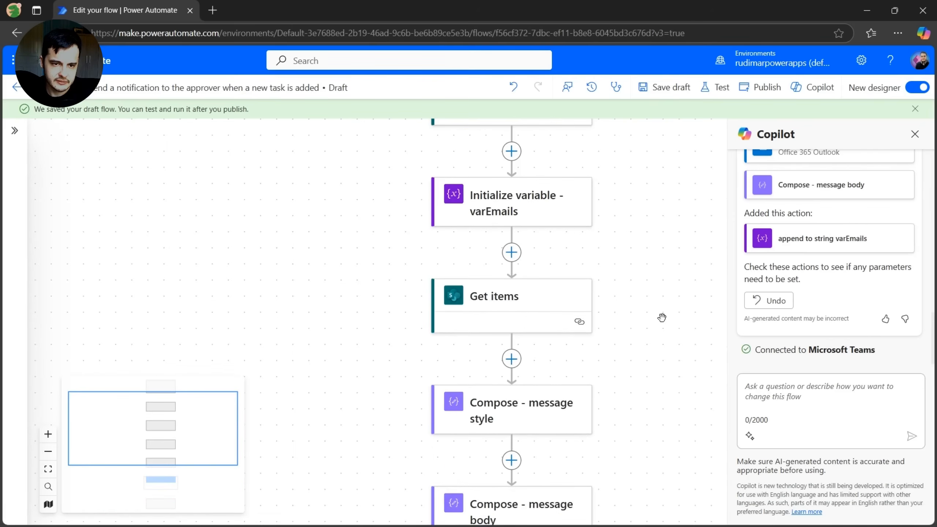
pyautogui.scroll(-3, 661, 317)
pyautogui.scroll(-3, 818, 277)
pyautogui.scroll(2, 847, 301)
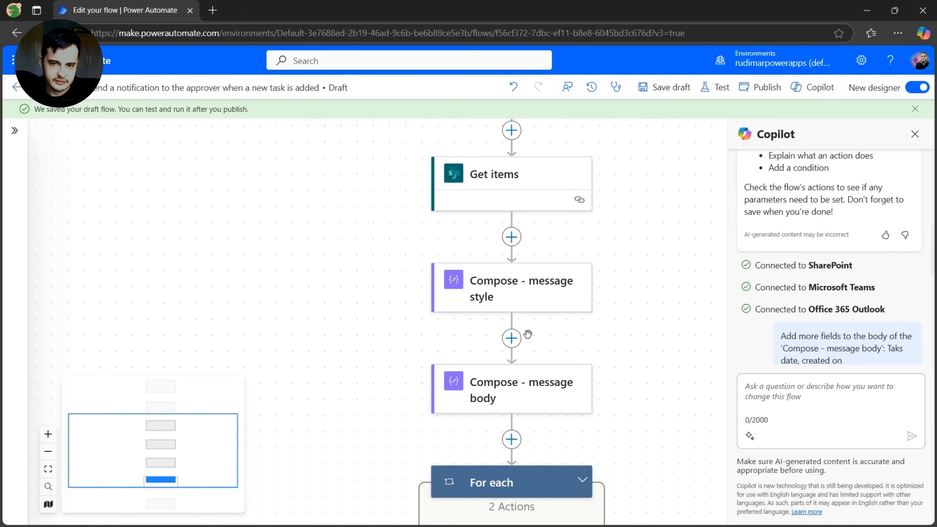
# Inspect the Task Date and Created On rows in the inputs of the Compose - message body action
pyautogui.click(537, 396)
pyautogui.scroll(-2, 249, 380)
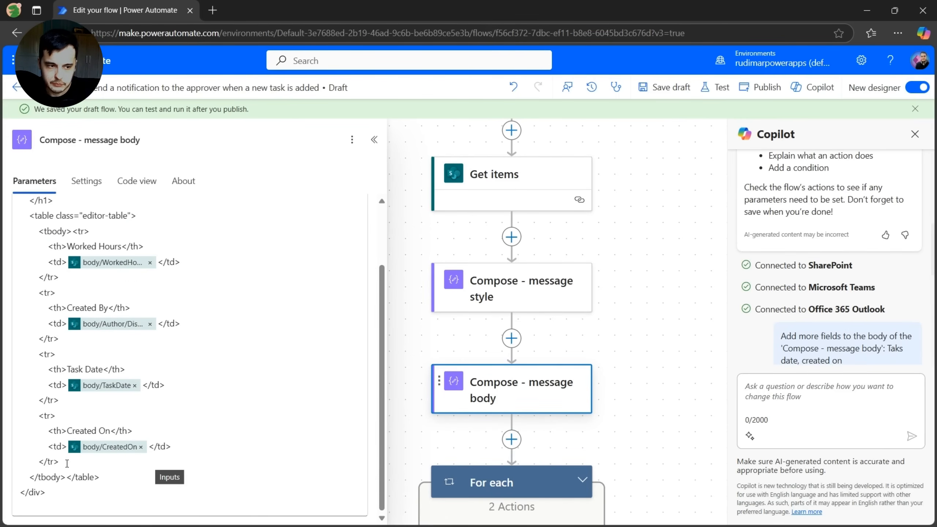
pyautogui.moveTo(66, 464); pyautogui.dragTo(18, 366)
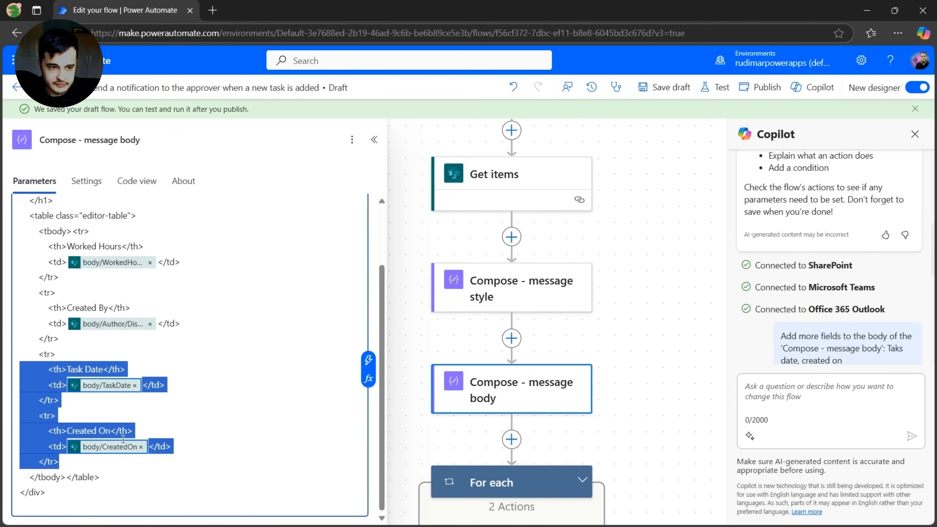
pyautogui.click(280, 332)
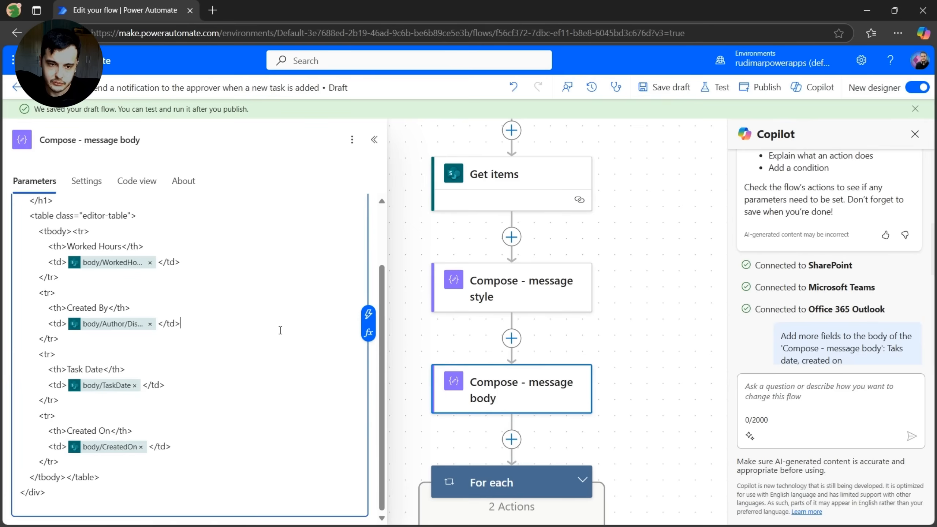
# Expand the For each loop and examine the append to string varEmails and post message in a chat or channel actions
pyautogui.scroll(-5, 616, 319)
pyautogui.click(556, 271)
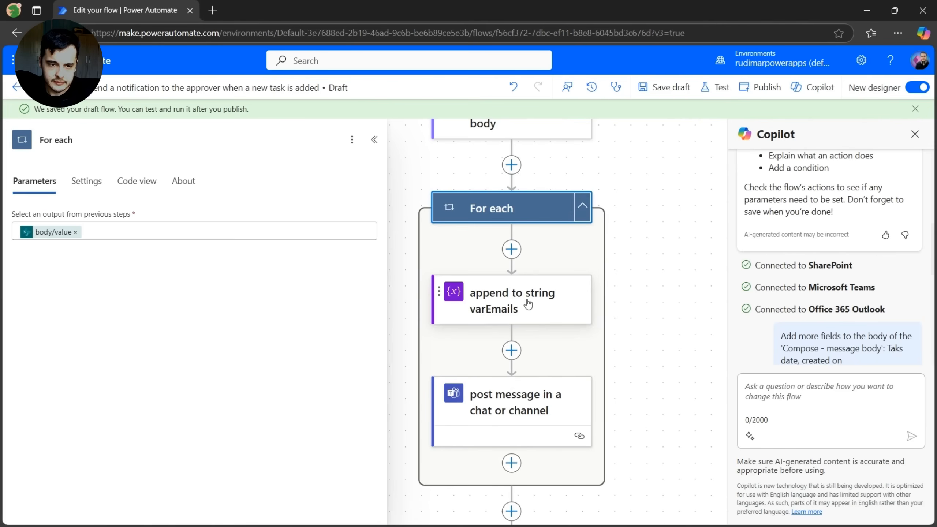
pyautogui.click(506, 306)
pyautogui.moveTo(140, 269); pyautogui.dragTo(7, 272)
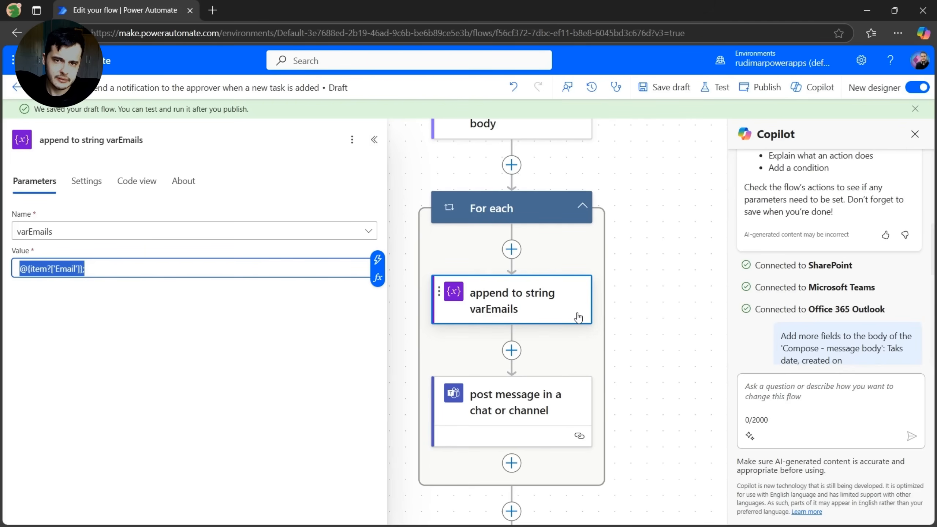
pyautogui.scroll(-1, 482, 322)
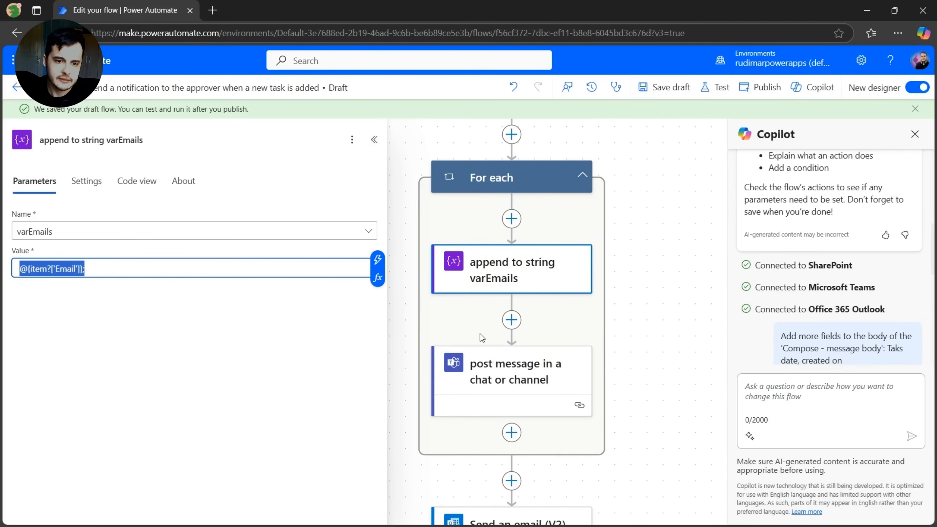
pyautogui.click(535, 376)
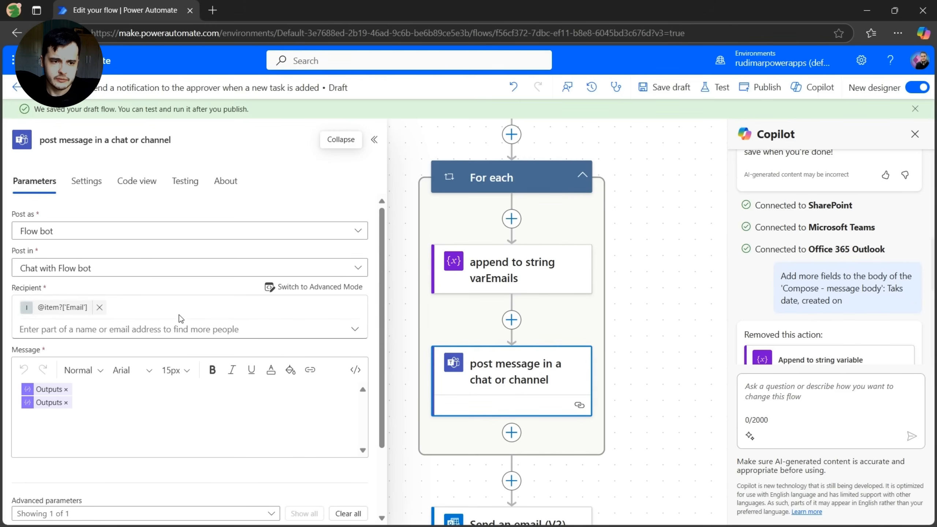
# Copy the entire inputs HTML of the Compose - message body action, including the Task Date and Created On rows
pyautogui.scroll(10, 804, 343)
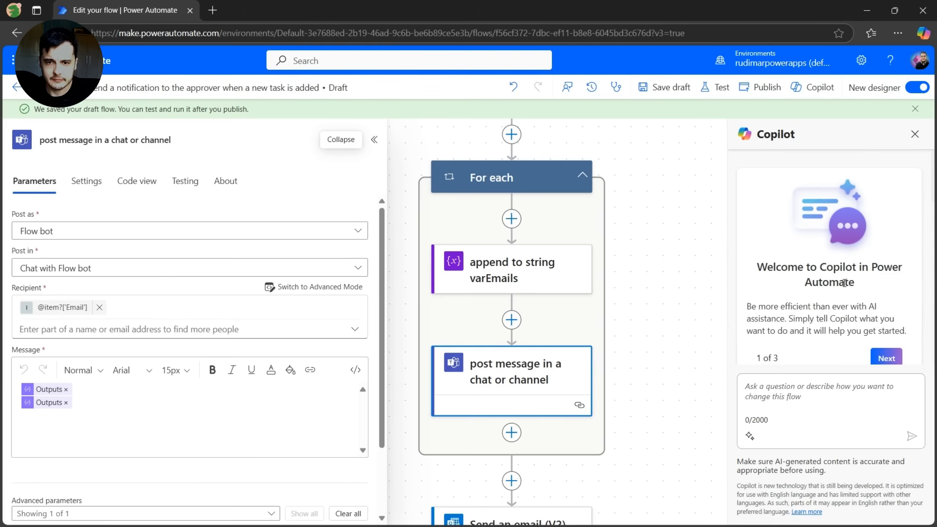
pyautogui.scroll(-10, 830, 295)
pyautogui.scroll(-2, 616, 318)
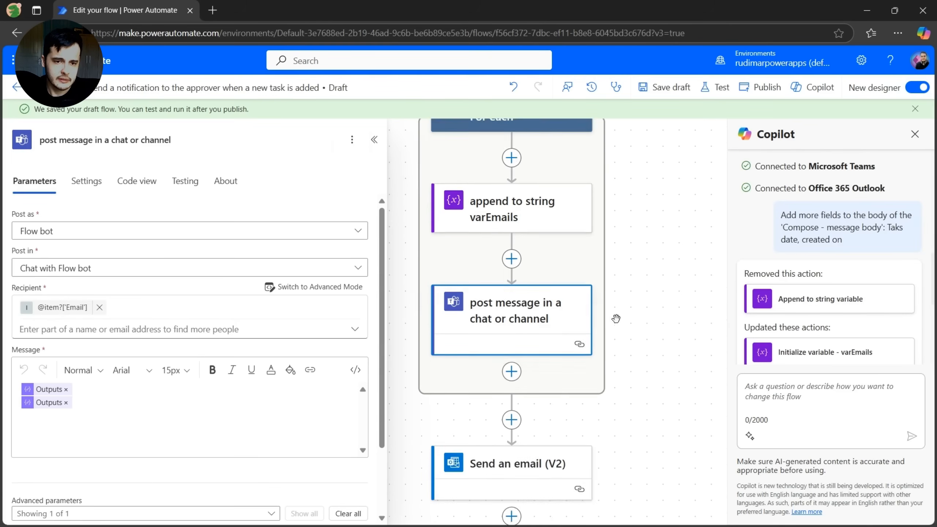
pyautogui.scroll(5, 626, 322)
pyautogui.click(504, 316)
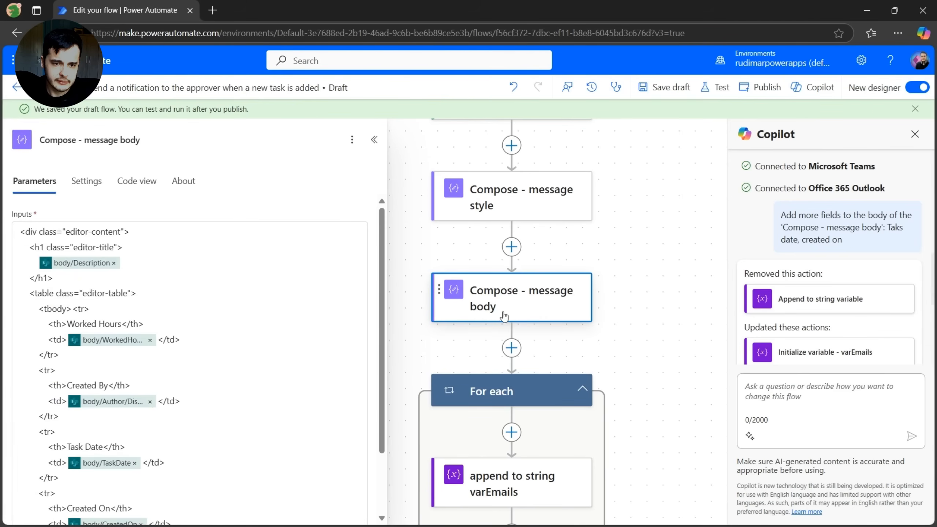
pyautogui.scroll(-2, 251, 335)
pyautogui.click(250, 336)
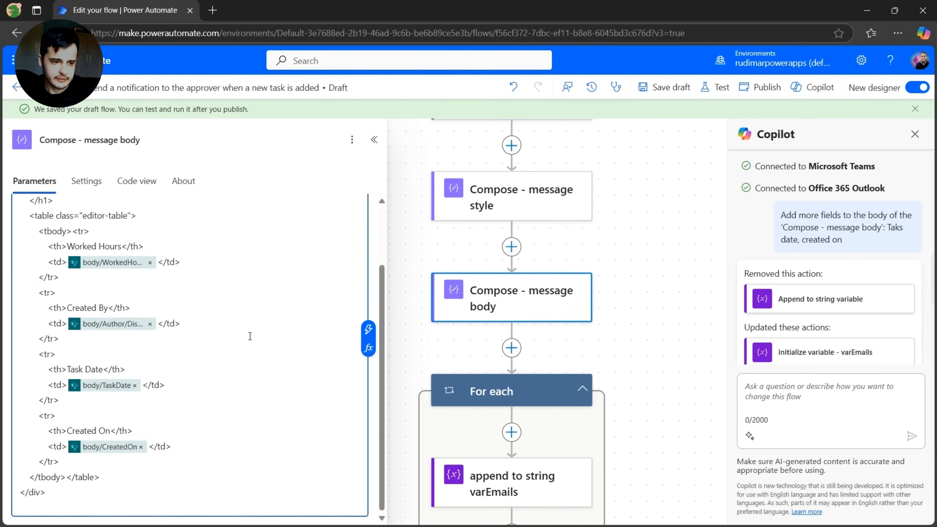
pyautogui.hotkey('ctrl', 'a')
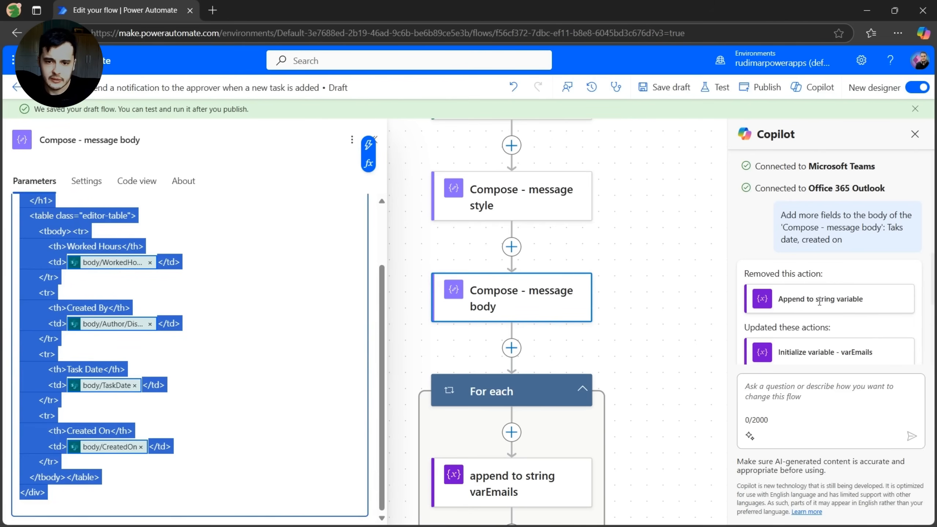
# Undo Copilot's edit and revert the flow to its state before that edit
pyautogui.scroll(-5, 818, 302)
pyautogui.click(759, 303)
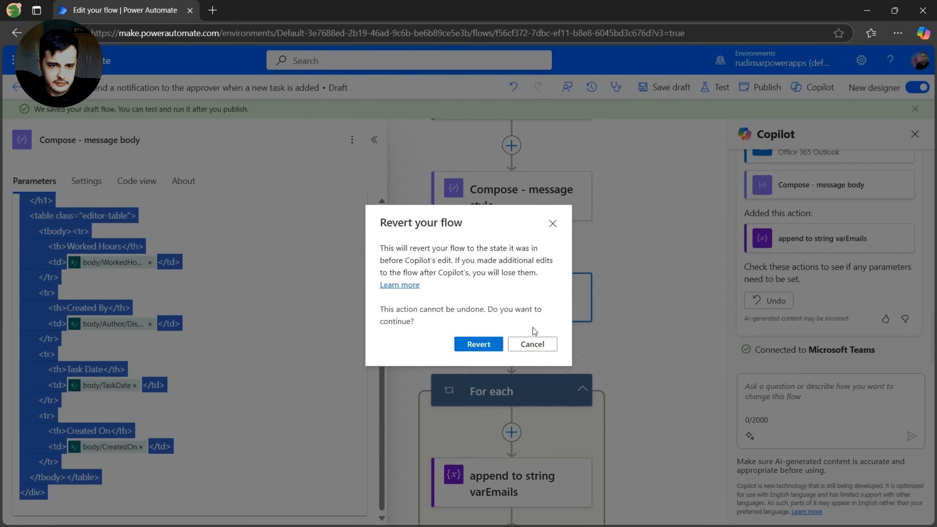
pyautogui.click(489, 345)
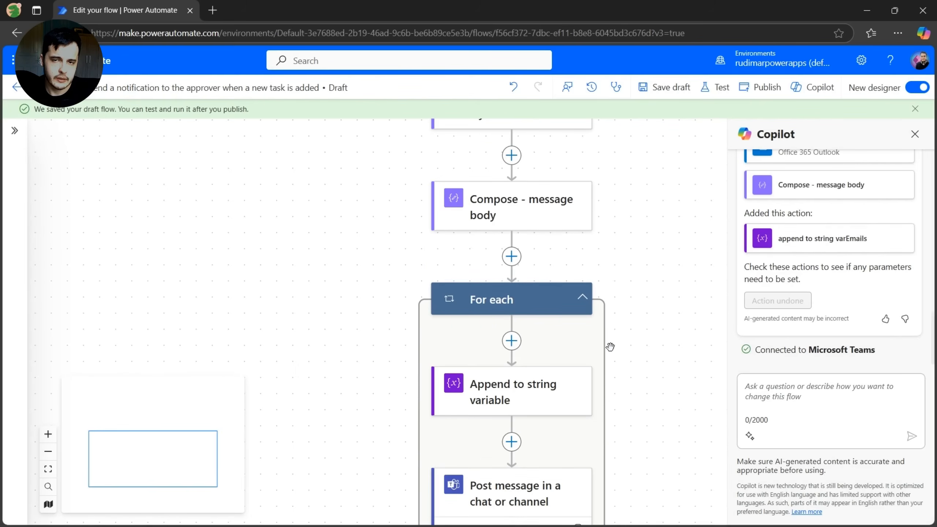
# Replace all inputs of the Compose - message body action with the copied HTML containing the Task Date and Created On rows
pyautogui.scroll(3, 612, 347)
pyautogui.click(508, 326)
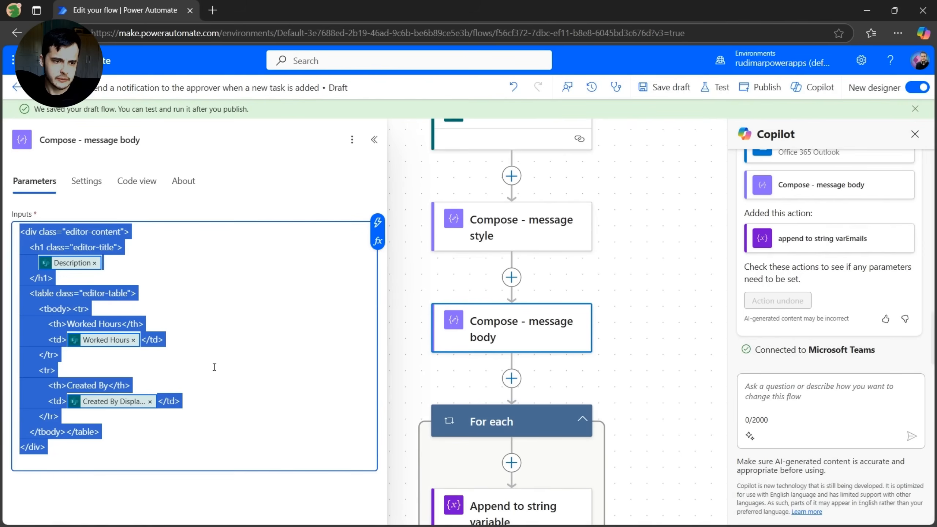
pyautogui.scroll(2, 306, 357)
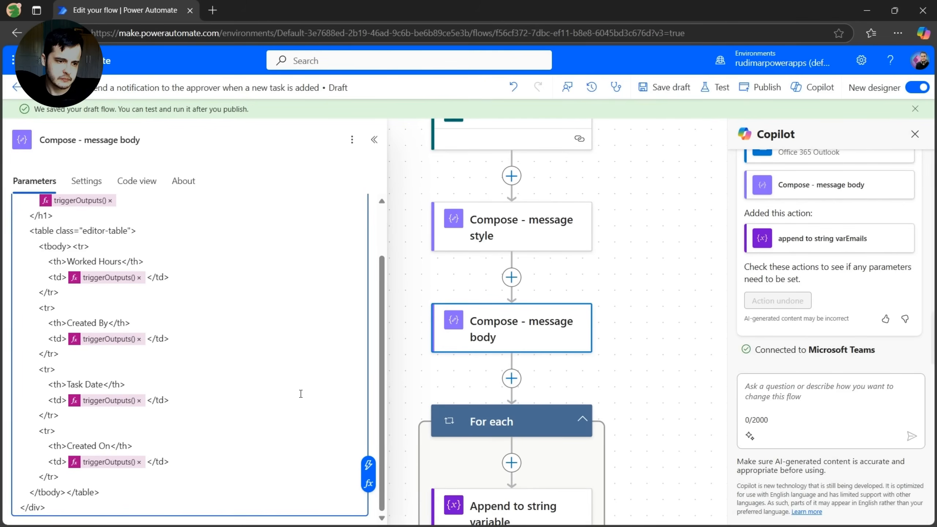
pyautogui.click(660, 242)
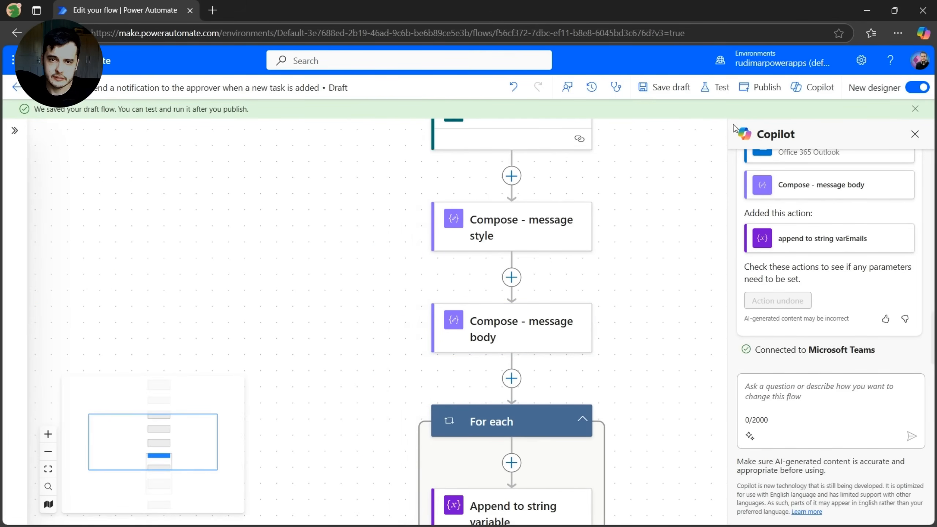
# Publish and test the flow automatically with the most recently used trigger, and open the Compose - message body run results
pyautogui.click(716, 88)
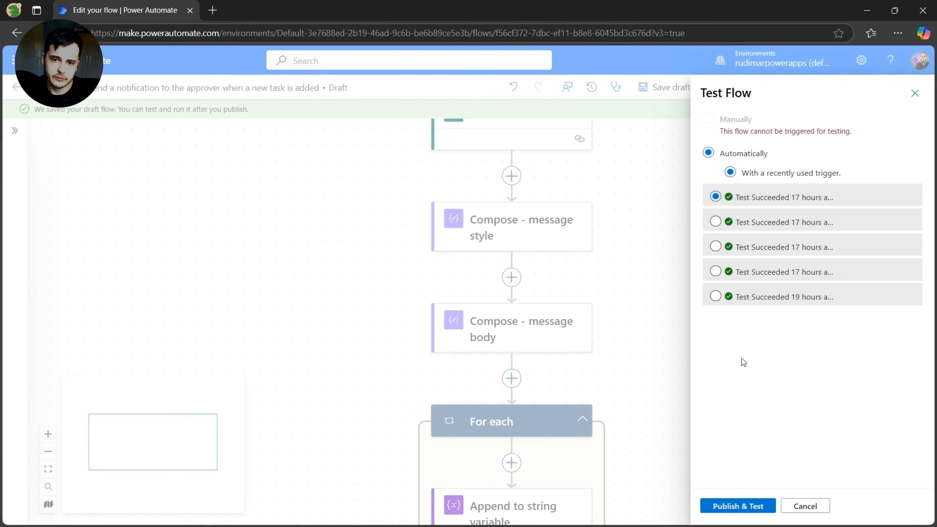
pyautogui.click(751, 506)
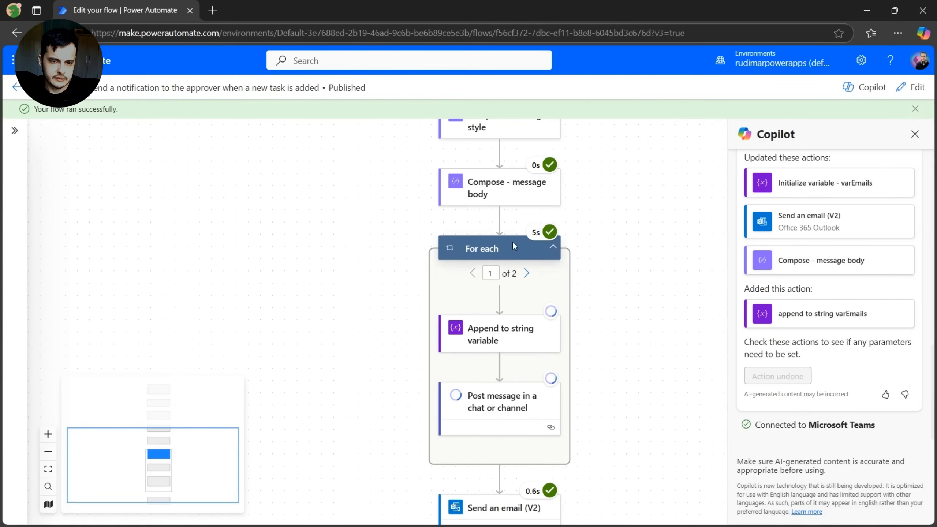
pyautogui.click(509, 191)
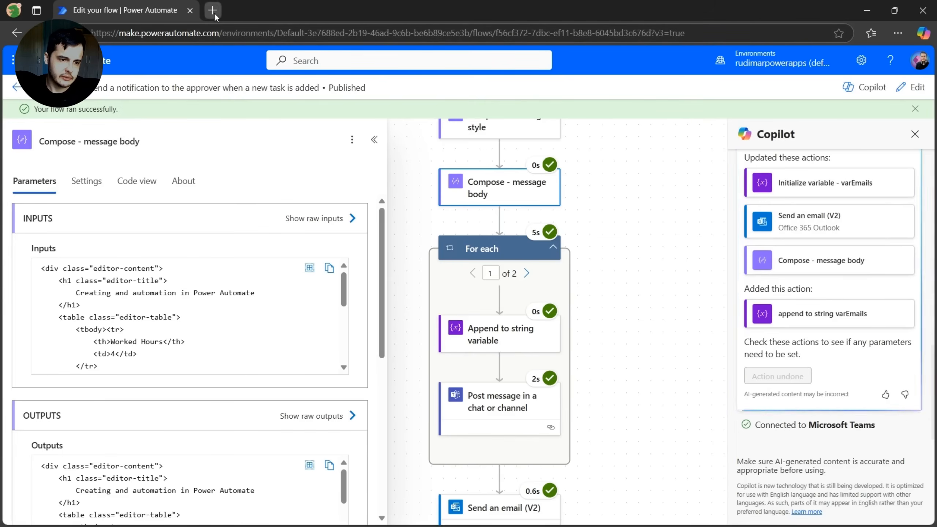
# Open outlook.office.com in a new browser tab and check the Task Date and Created On rows in the newest "There is a new task" email
pyautogui.click(214, 14)
pyautogui.write('outlook.office.com')
pyautogui.press('Return')
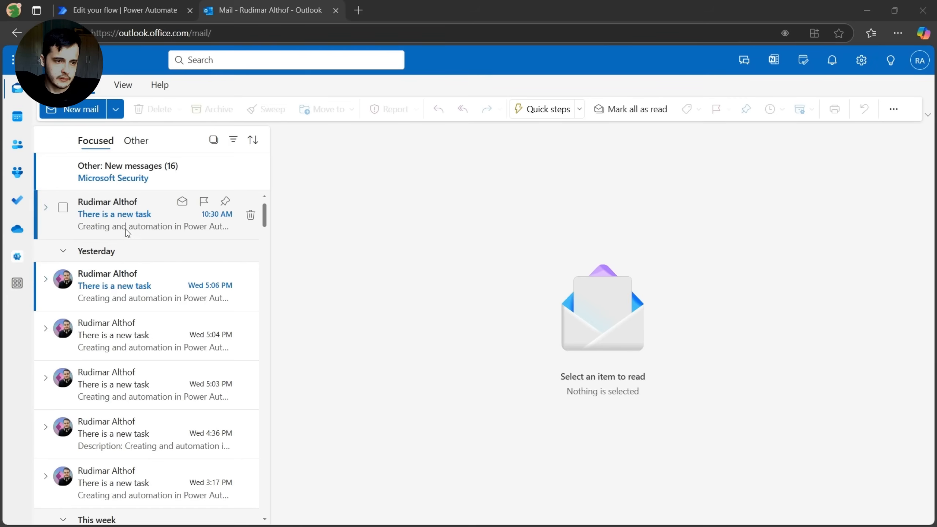
pyautogui.click(126, 229)
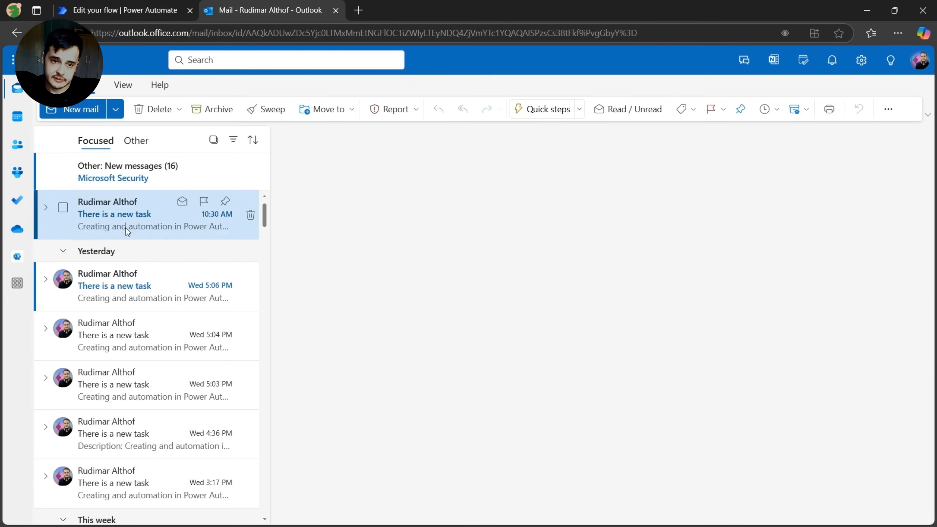
pyautogui.moveTo(692, 368); pyautogui.dragTo(627, 364)
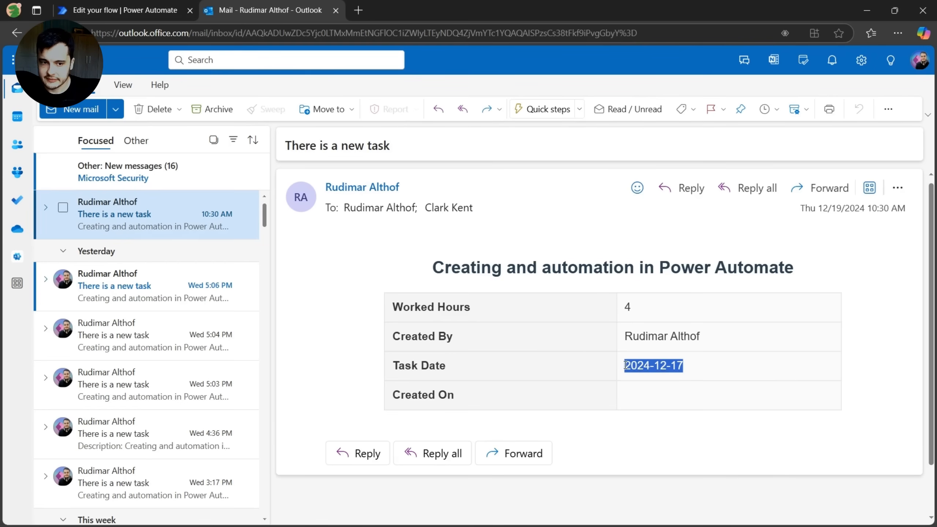
pyautogui.moveTo(496, 402); pyautogui.dragTo(386, 396)
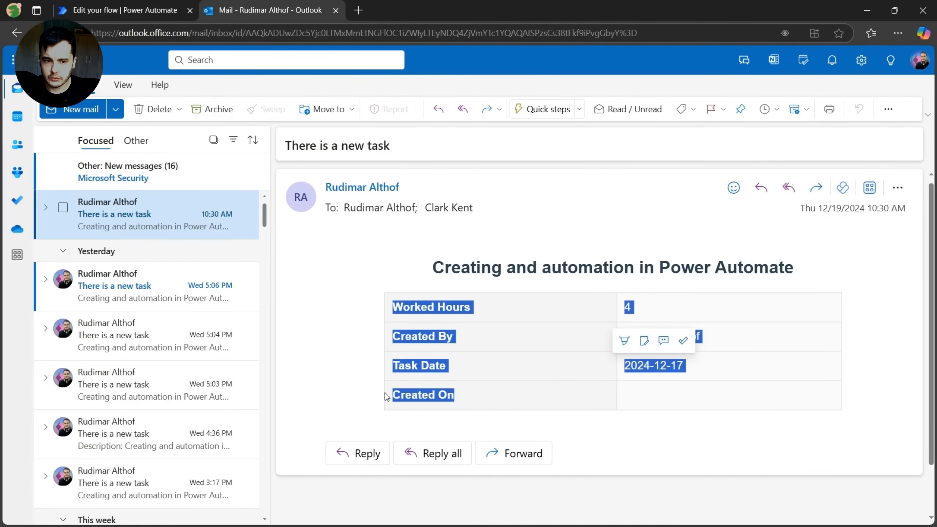
pyautogui.click(669, 401)
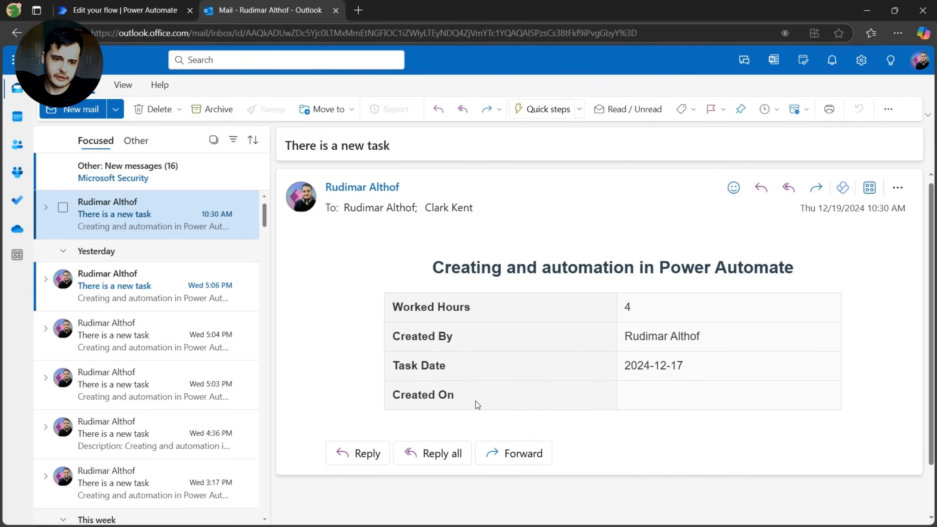
pyautogui.moveTo(455, 398); pyautogui.dragTo(401, 398)
# Back in the Power Automate flow, edit Compose - message body and replace the Created On row's body/CreatedOn token with the trigger's Created value
pyautogui.click(110, 8)
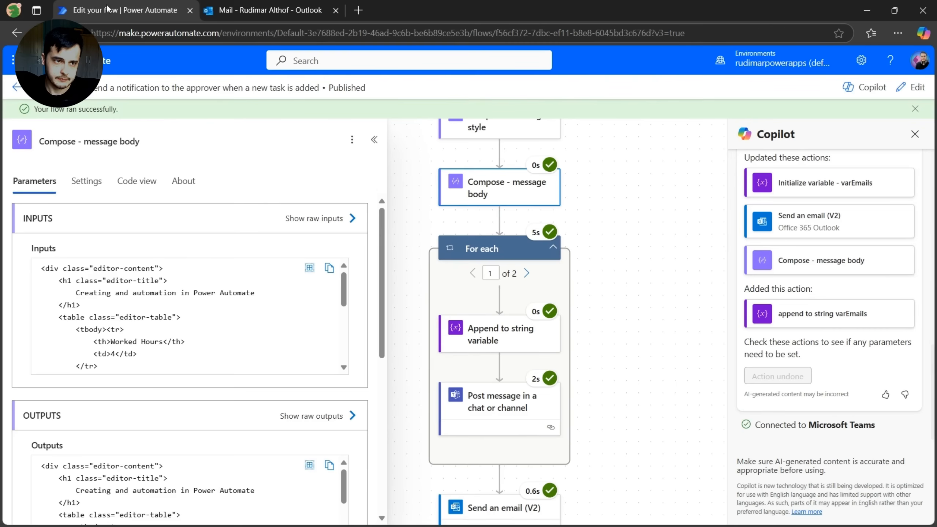
pyautogui.click(895, 93)
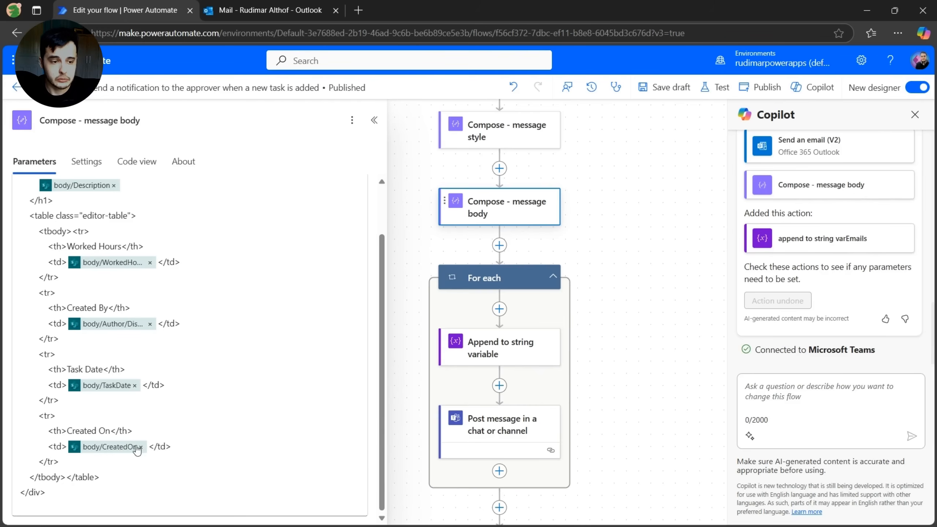
pyautogui.click(142, 447)
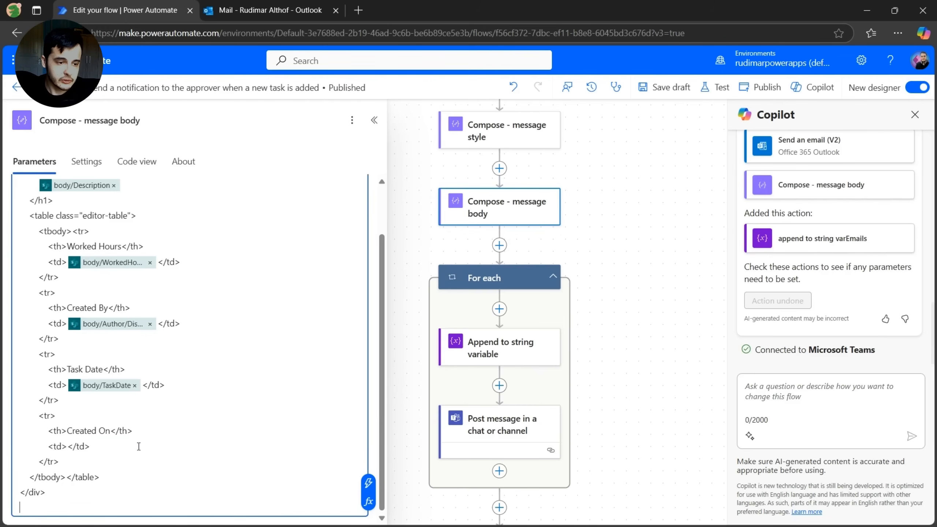
pyautogui.click(71, 447)
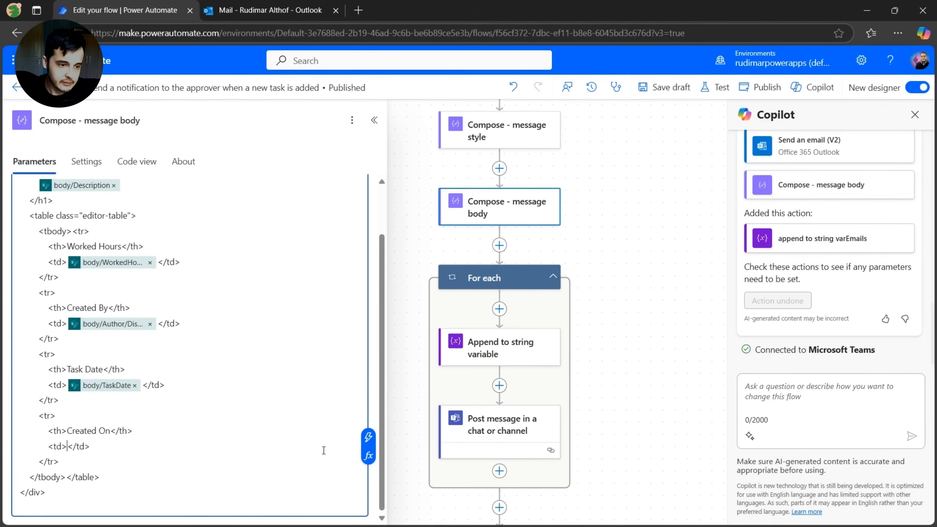
pyautogui.click(369, 442)
pyautogui.scroll(-3, 541, 377)
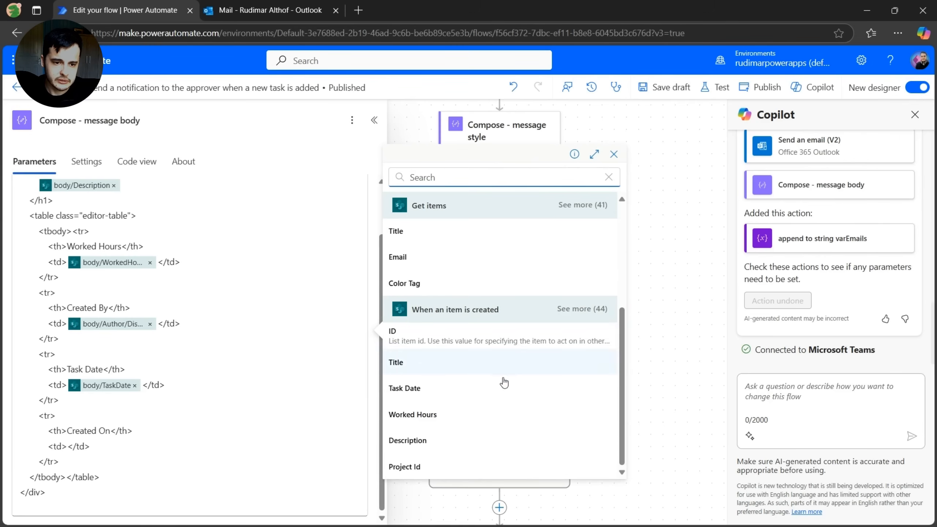
pyautogui.click(594, 310)
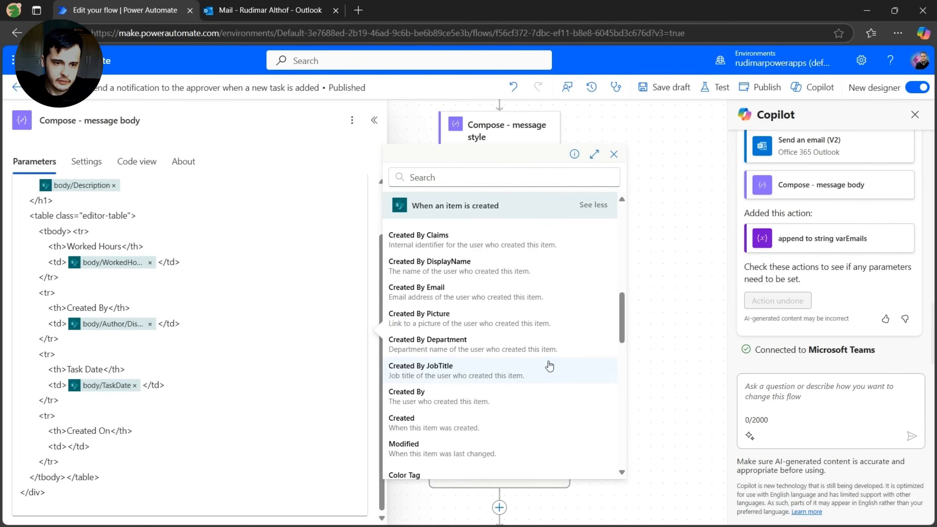
pyautogui.scroll(-3, 531, 371)
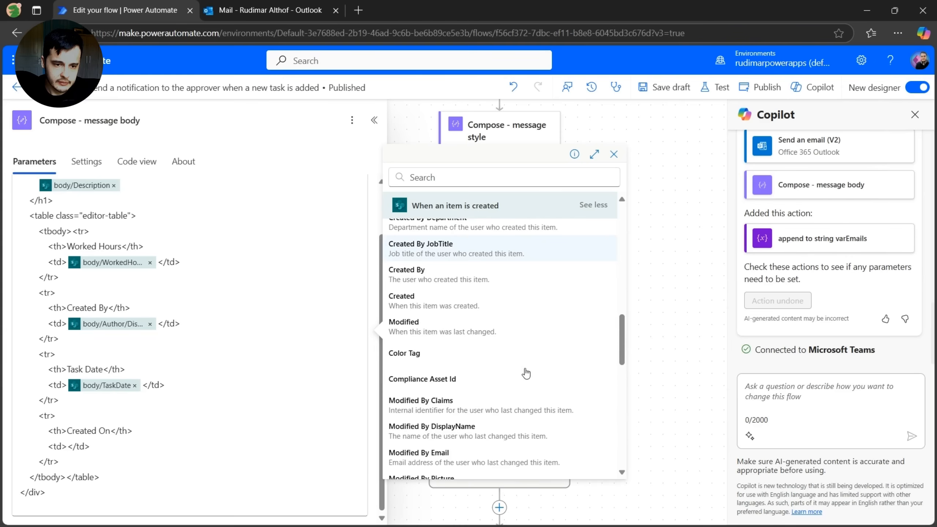
pyautogui.click(429, 306)
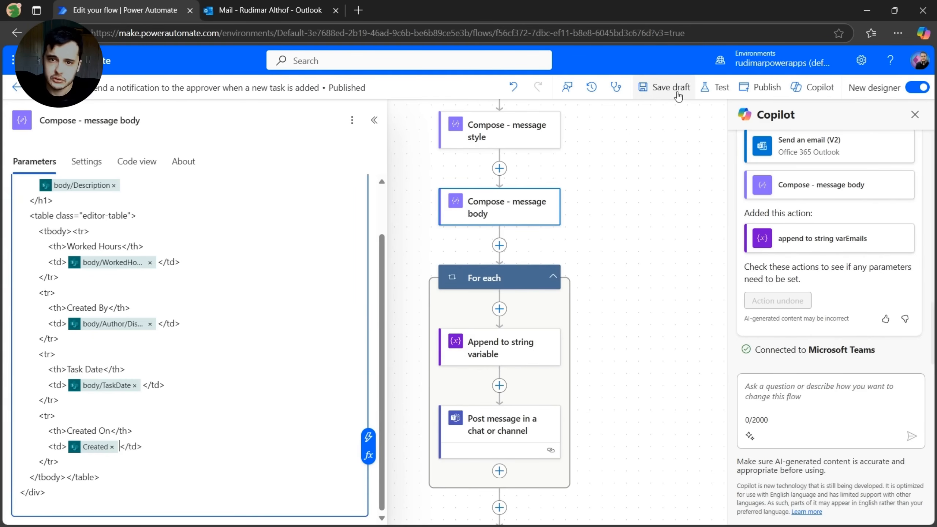
# Publish the updated flow, and dismiss the Get items warning and the Copilot pane
pyautogui.click(756, 94)
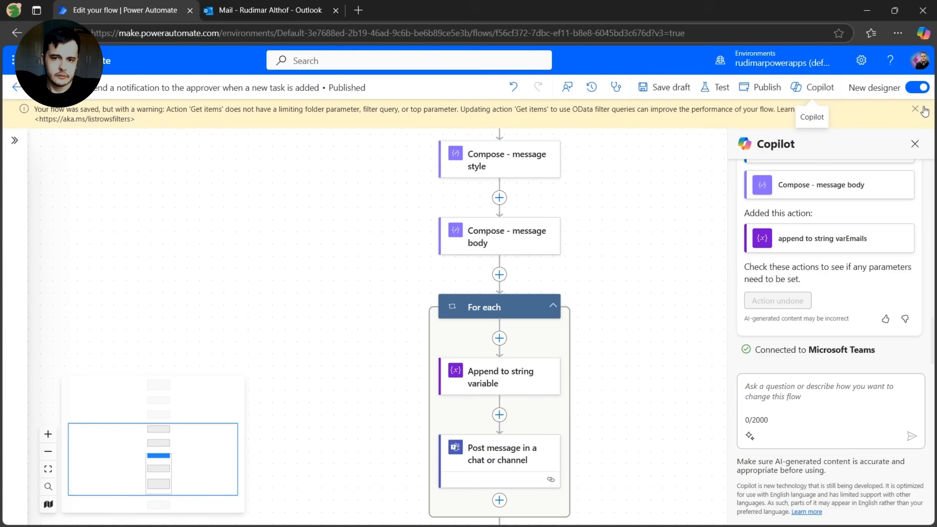
pyautogui.click(916, 117)
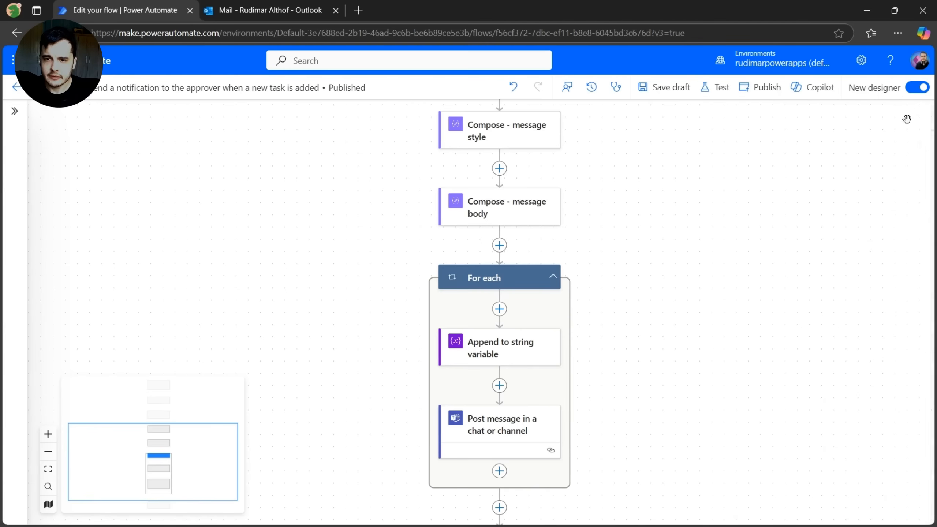
# Switch the flow to the classic designer, closing the feedback form and the flow checker to view its layout
pyautogui.click(919, 89)
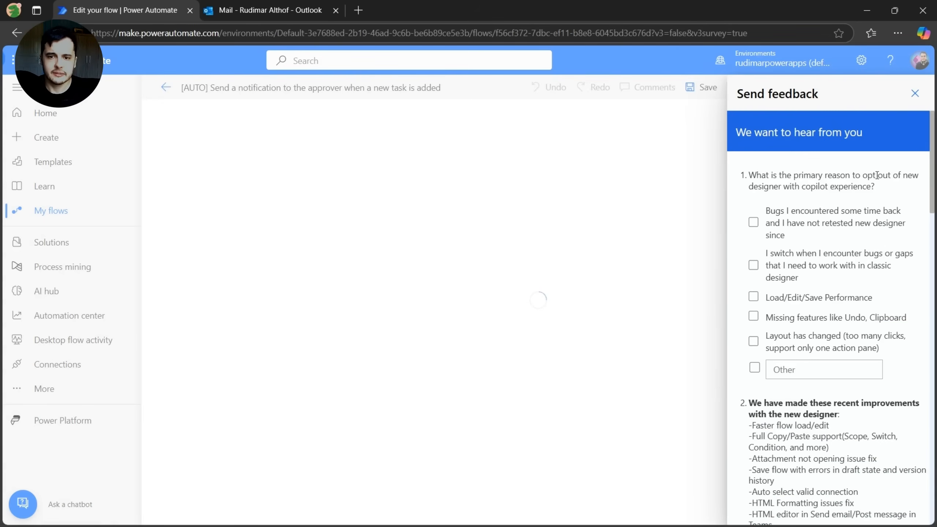
pyautogui.click(914, 93)
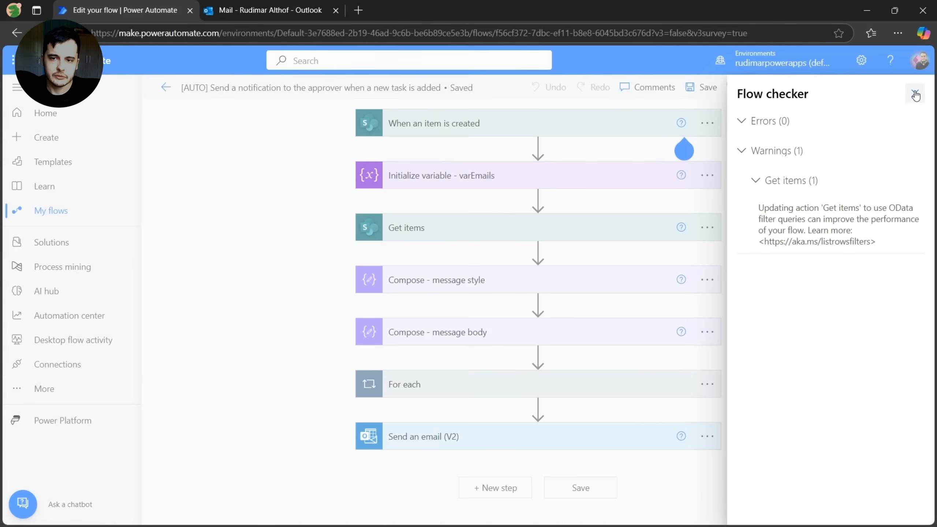
pyautogui.click(913, 94)
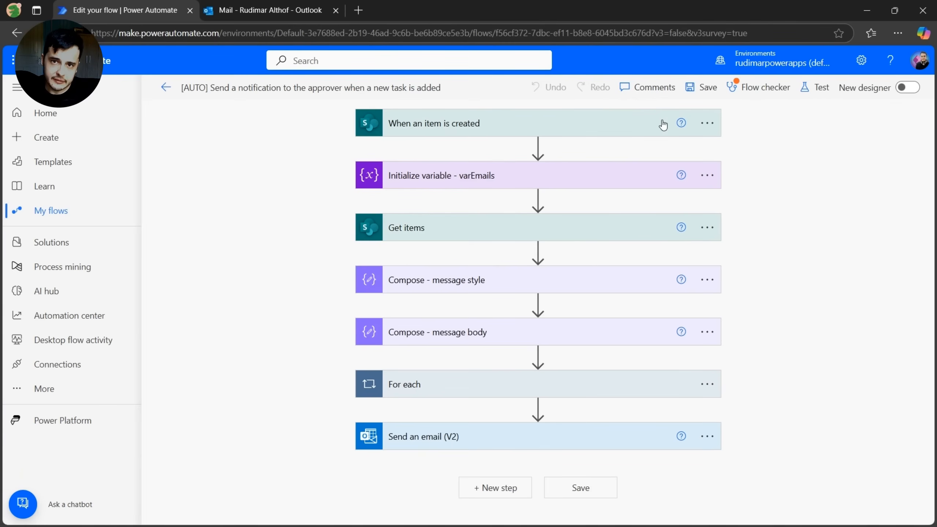
# Return the flow to the new designer and look through its actions down to Send an email (V2)
pyautogui.click(905, 89)
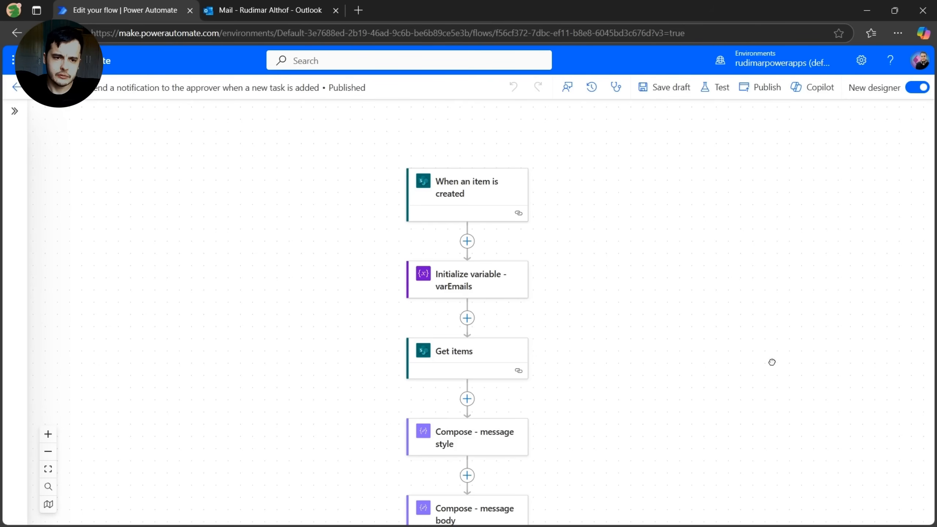
pyautogui.moveTo(771, 362); pyautogui.dragTo(723, 211)
pyautogui.moveTo(729, 258); pyautogui.dragTo(751, 235)
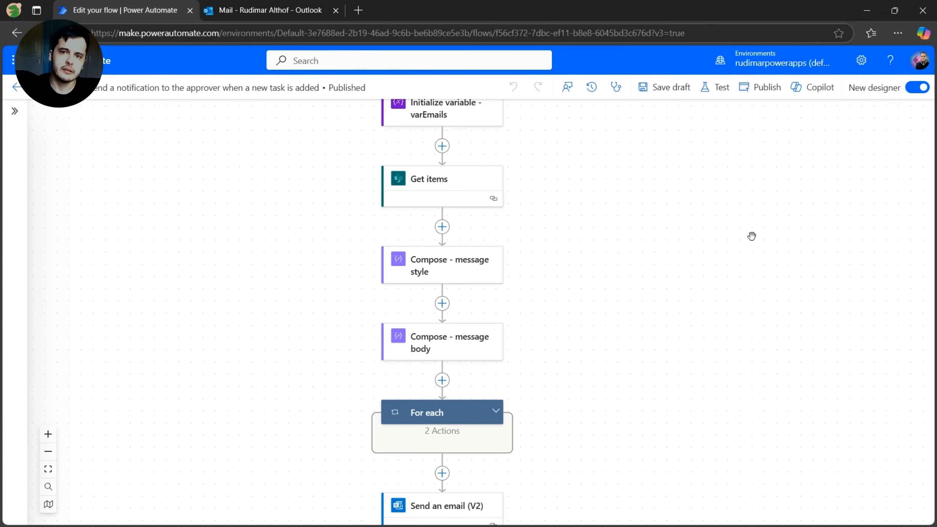
pyautogui.scroll(-3, 745, 268)
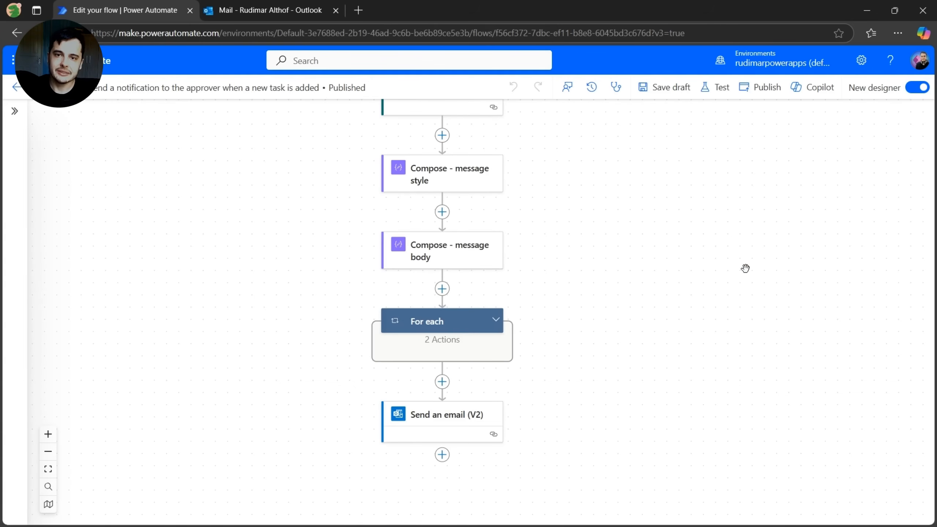